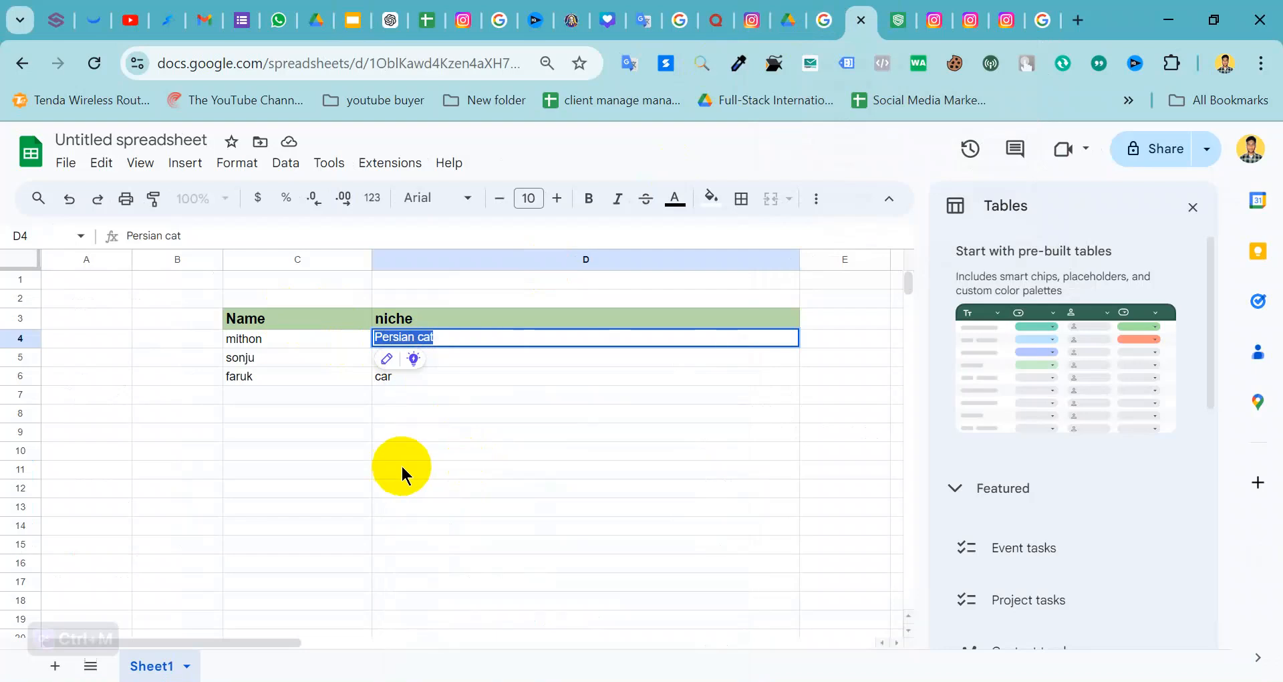
# - Switch to the Edge window with the Midjourney logo prompts article and look through its lettermark examples, returning to the article's start
pyautogui.hotkey('alt', 'Tab')
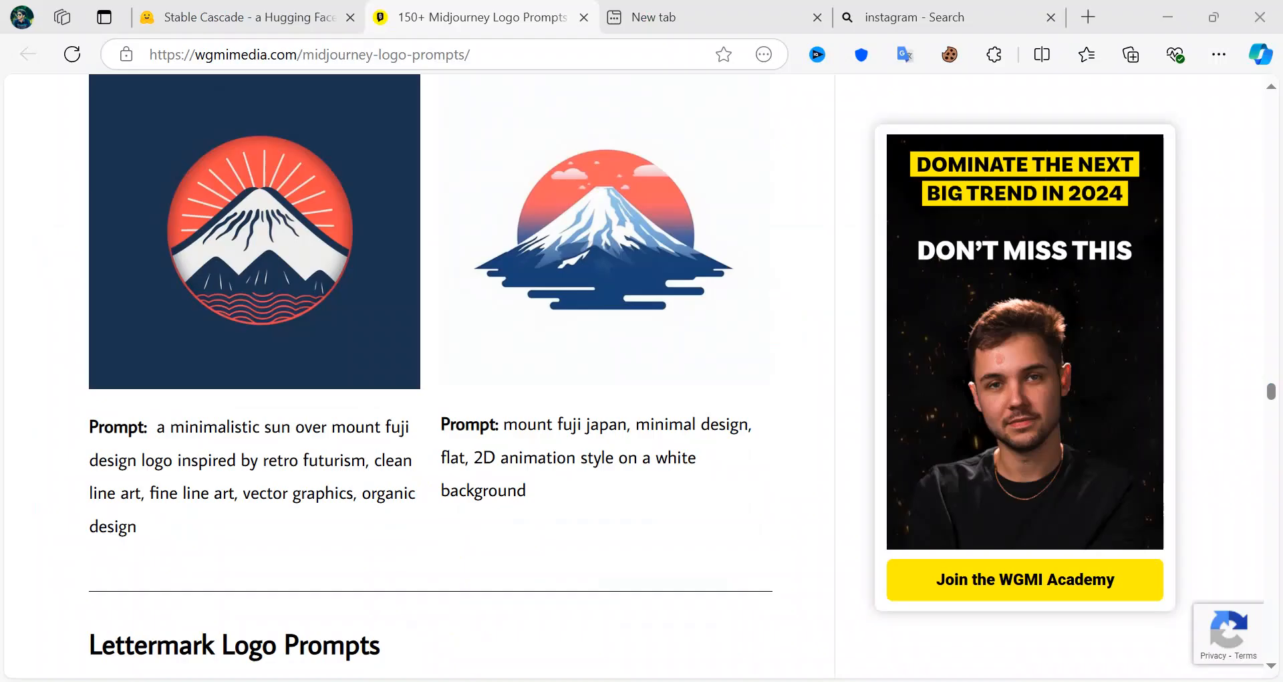
pyautogui.scroll(-10, 458, 351)
pyautogui.scroll(-20, 457, 350)
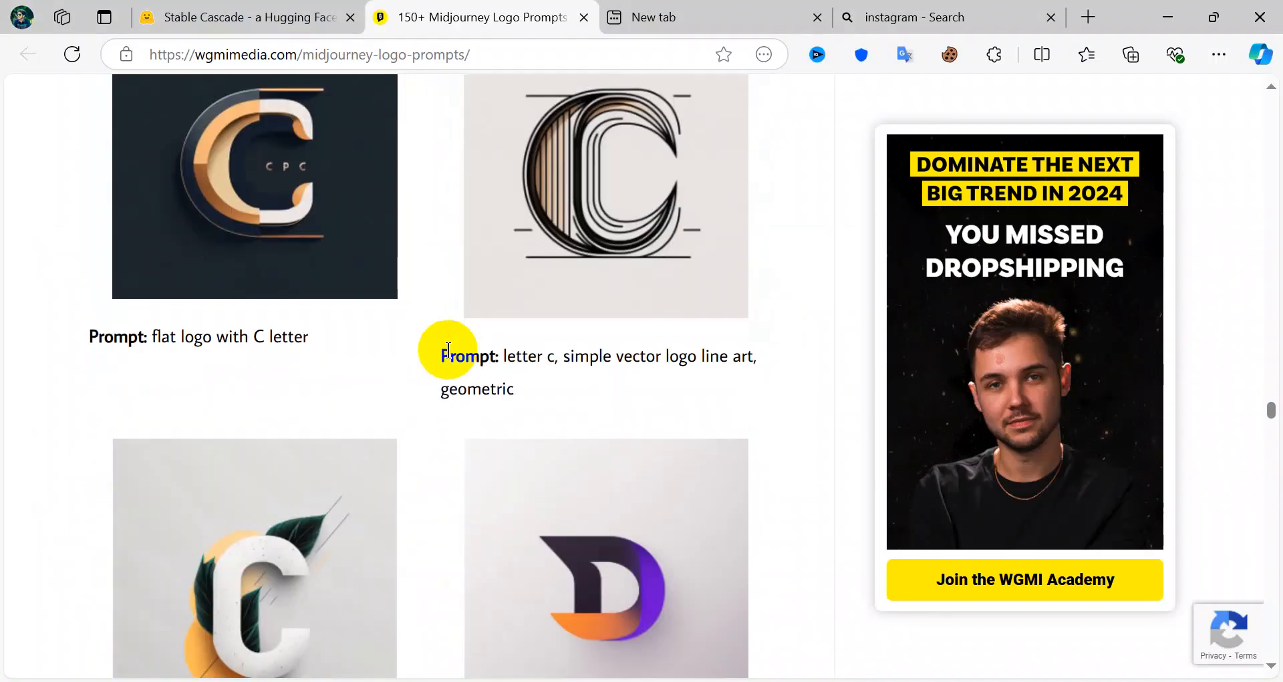
pyautogui.scroll(-15, 454, 355)
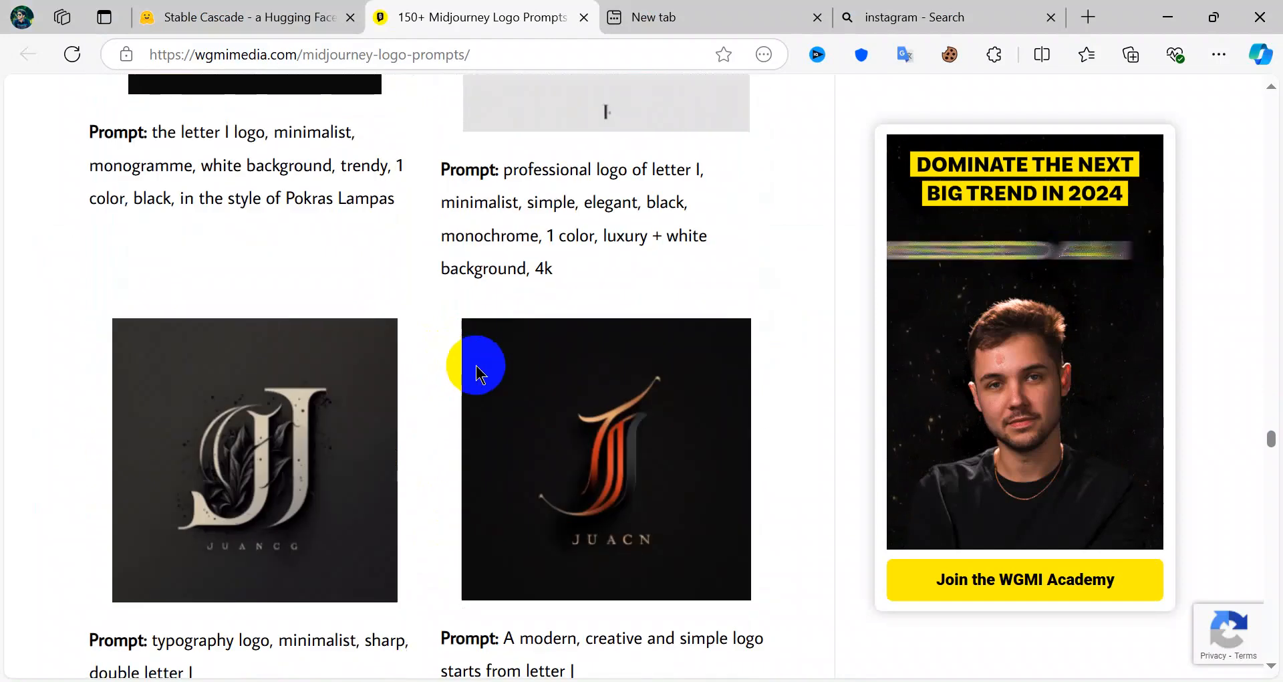
pyautogui.moveTo(1272, 424); pyautogui.dragTo(1200, 104)
pyautogui.moveTo(435, 262); pyautogui.dragTo(410, 234)
pyautogui.scroll(-8, 442, 229)
pyautogui.scroll(7, 443, 228)
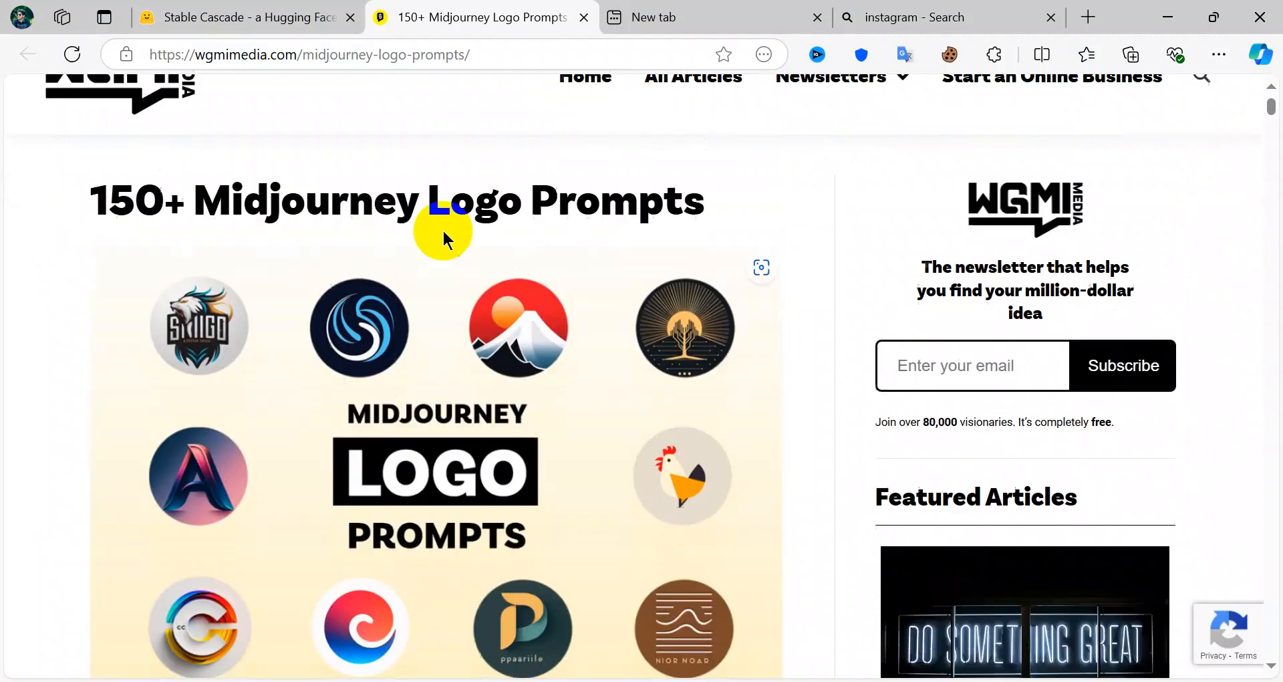
# - Examine the article's example logos and their prompts from the beginning through to the frog and chicken logos
pyautogui.scroll(-12, 444, 227)
pyautogui.scroll(-10, 445, 226)
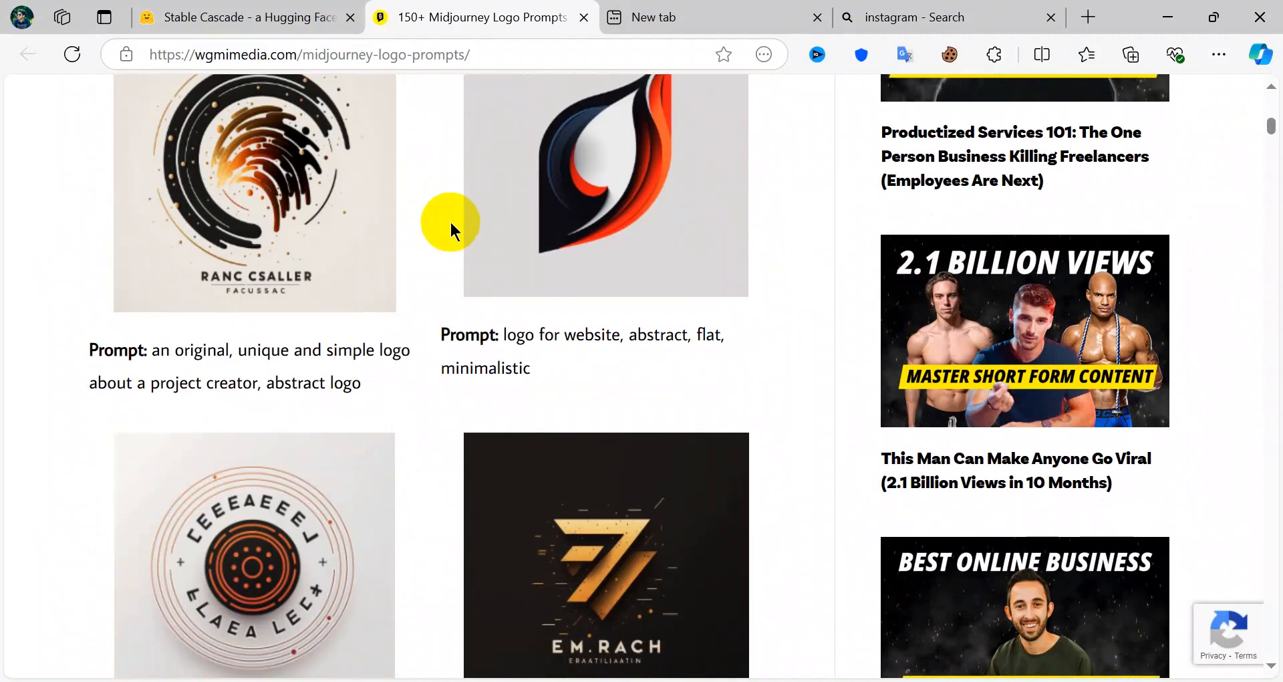
pyautogui.scroll(-5, 447, 227)
pyautogui.scroll(-8, 452, 219)
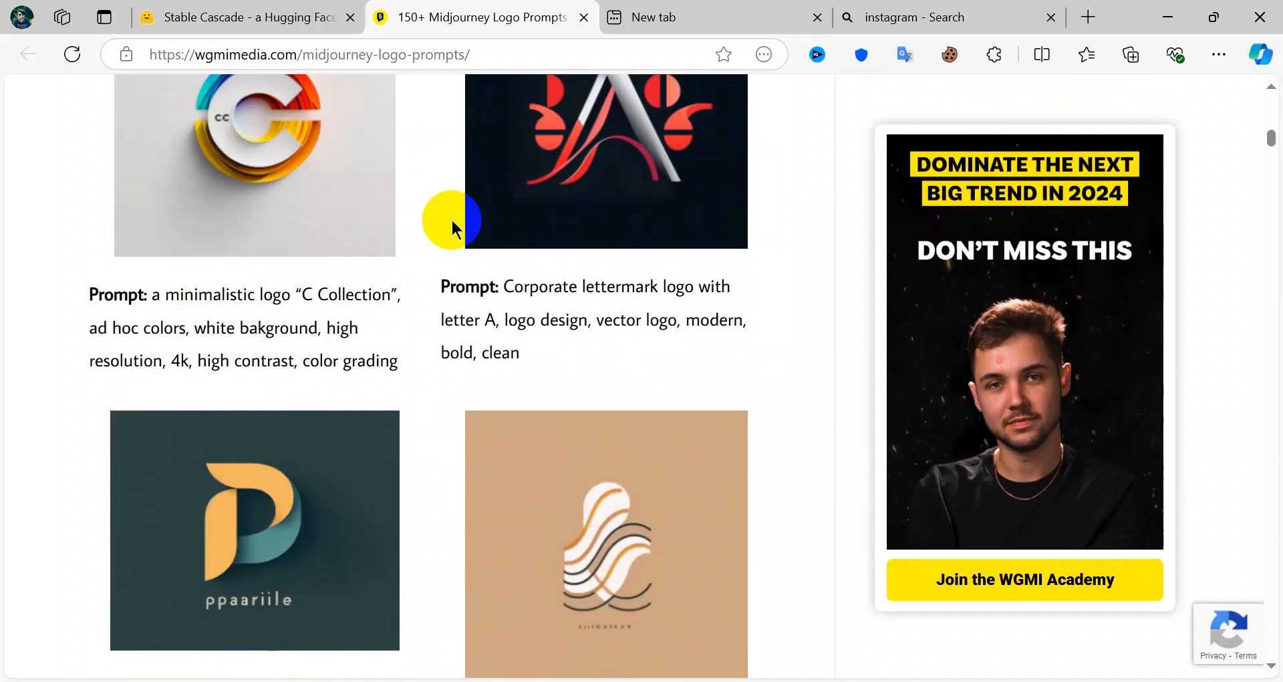
pyautogui.scroll(-13, 451, 218)
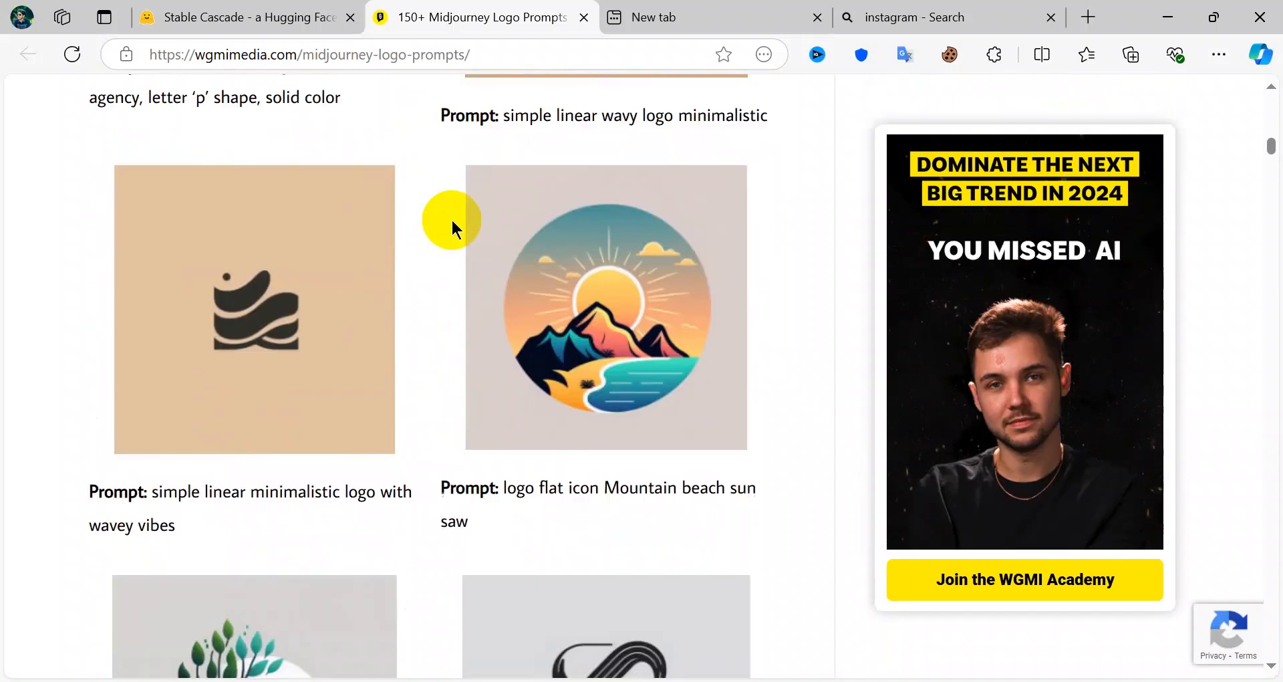
pyautogui.scroll(-10, 452, 218)
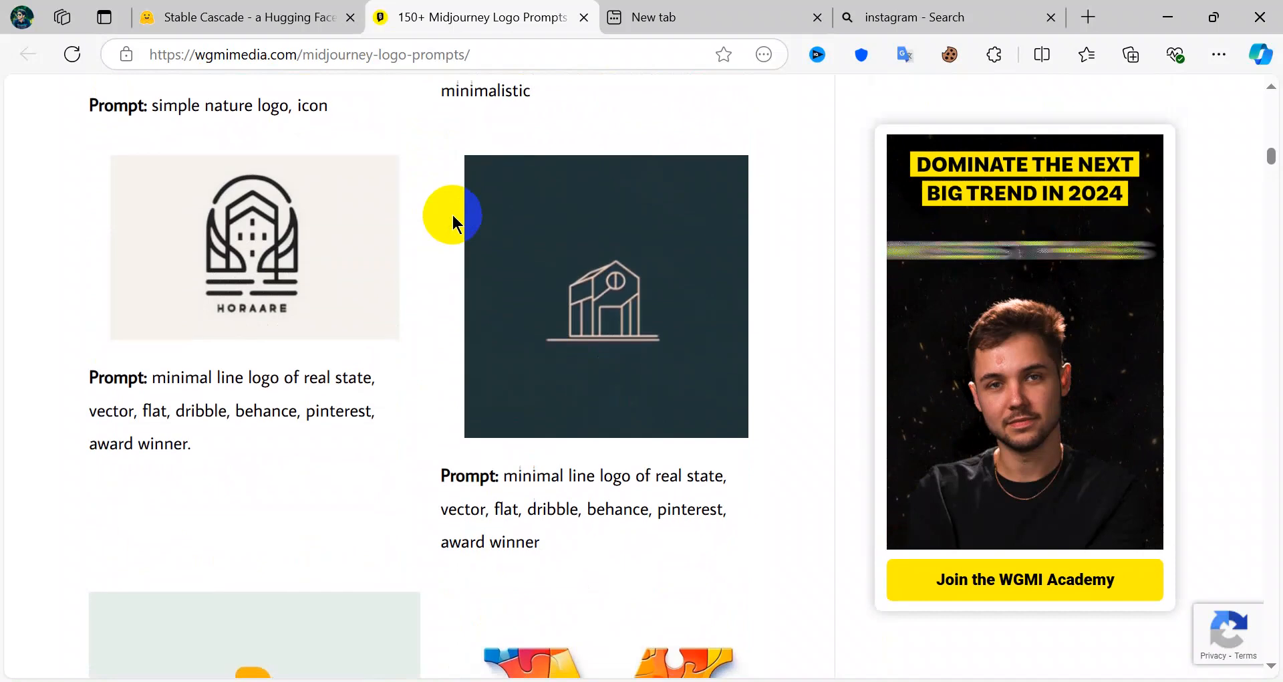
pyautogui.scroll(-10, 453, 222)
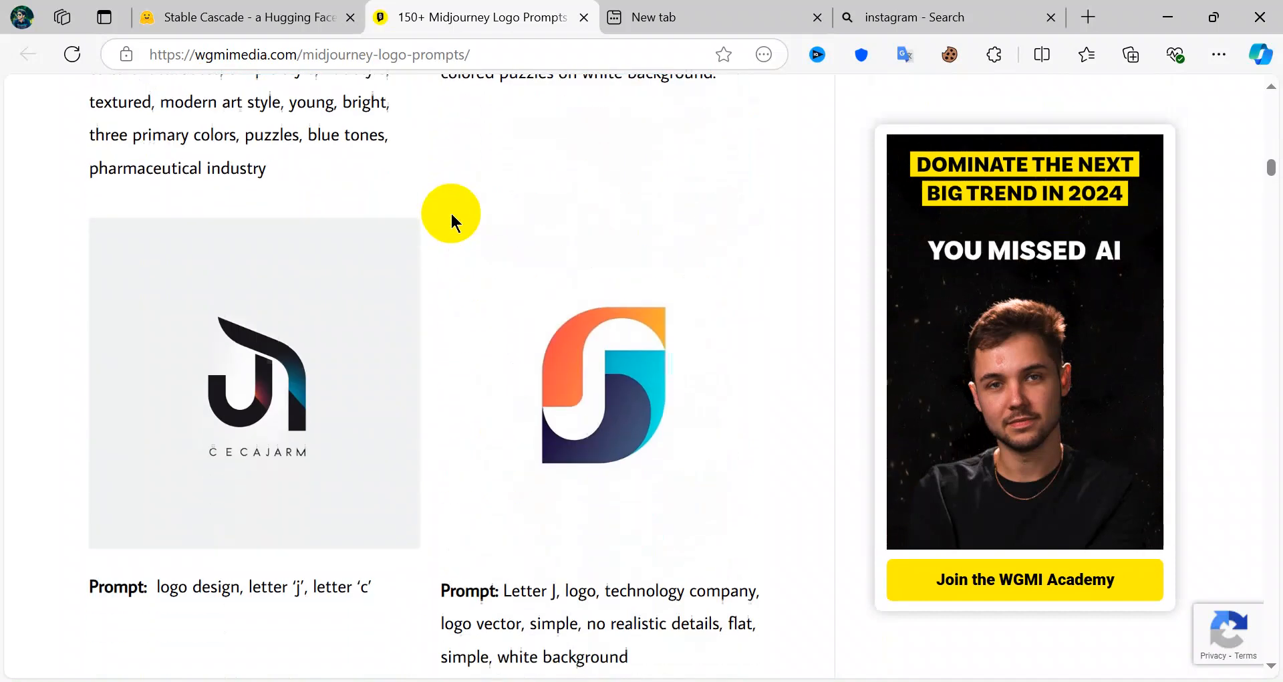
pyautogui.scroll(-13, 452, 220)
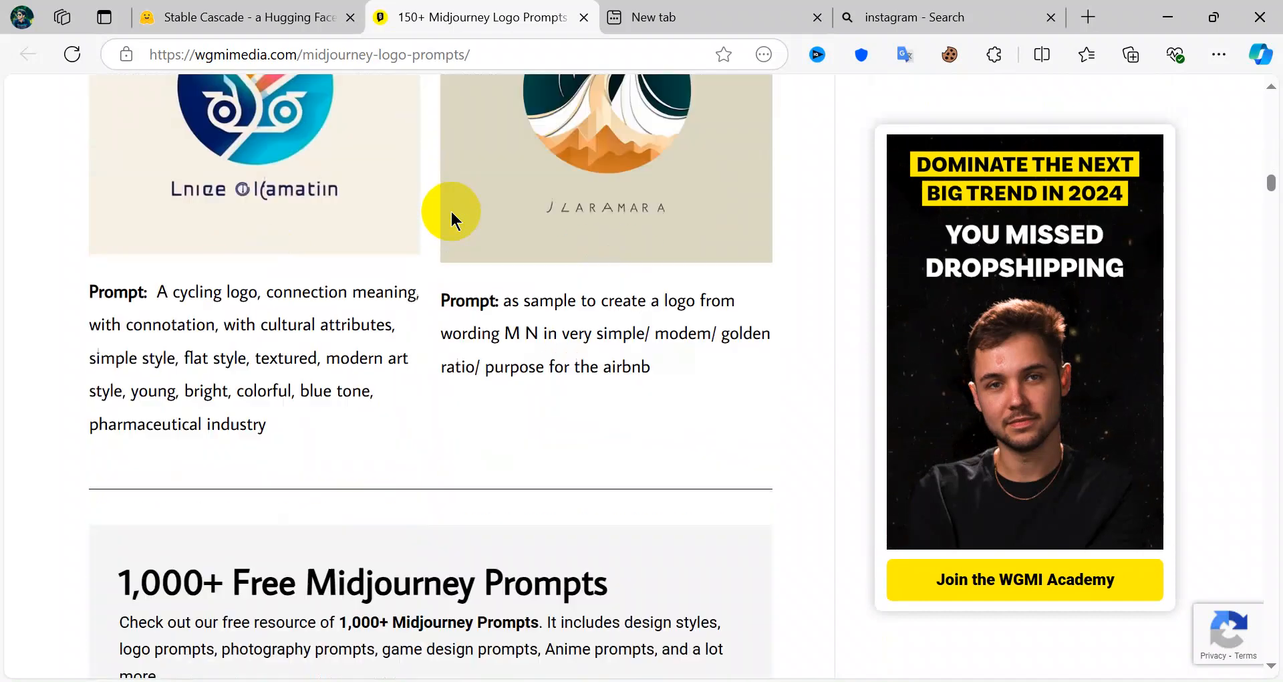
pyautogui.scroll(-9, 451, 210)
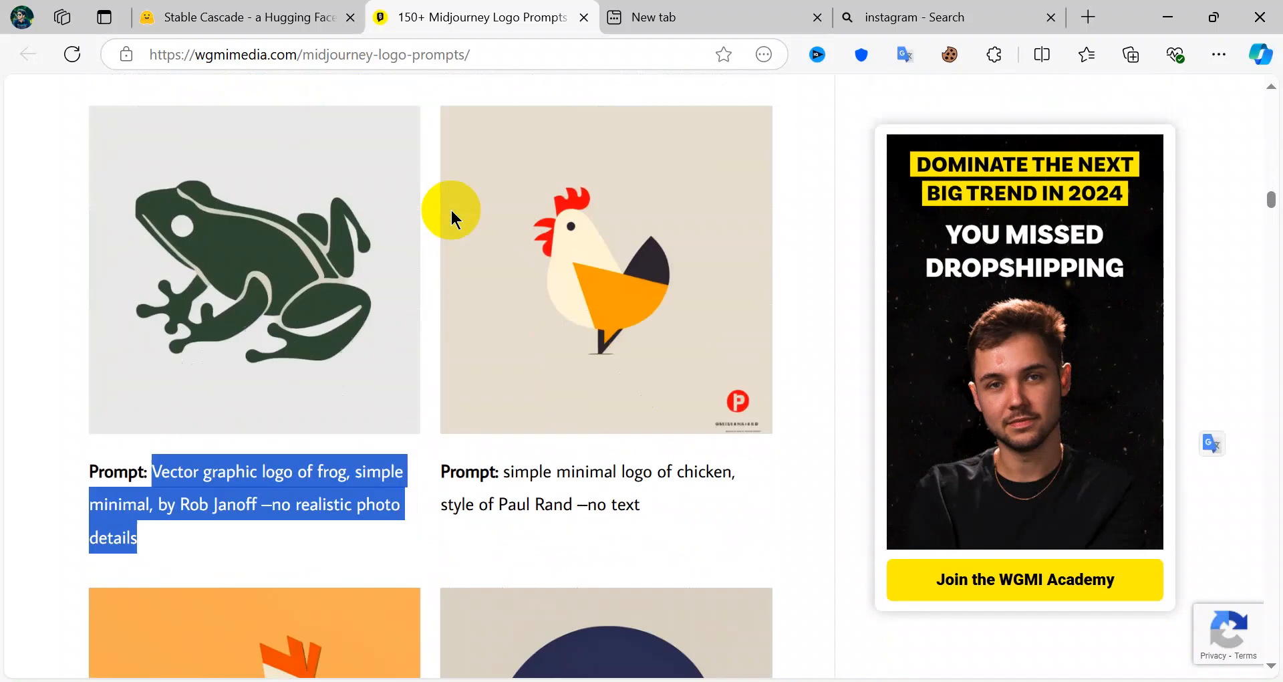
# - Copy the chicken logo's prompt text, "simple minimal logo of chicken, style of Paul Rand –no text"
pyautogui.click(697, 525)
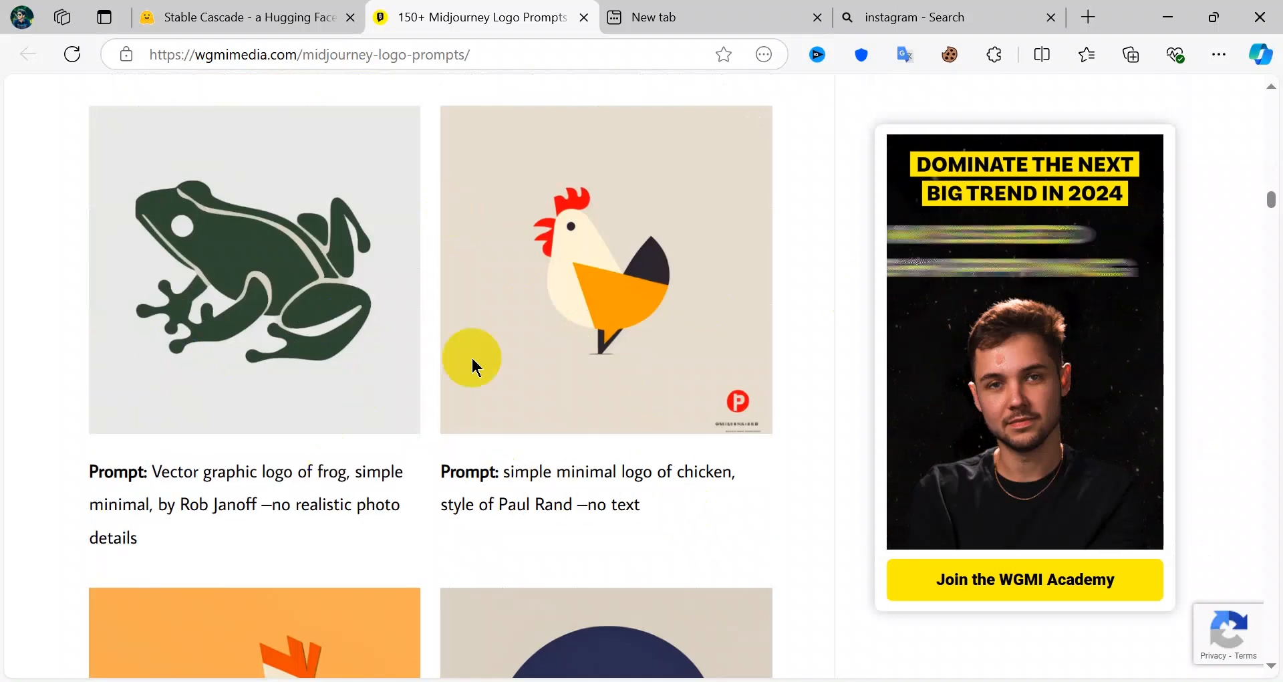
pyautogui.moveTo(367, 394)
pyautogui.scroll(-2, 375, 387)
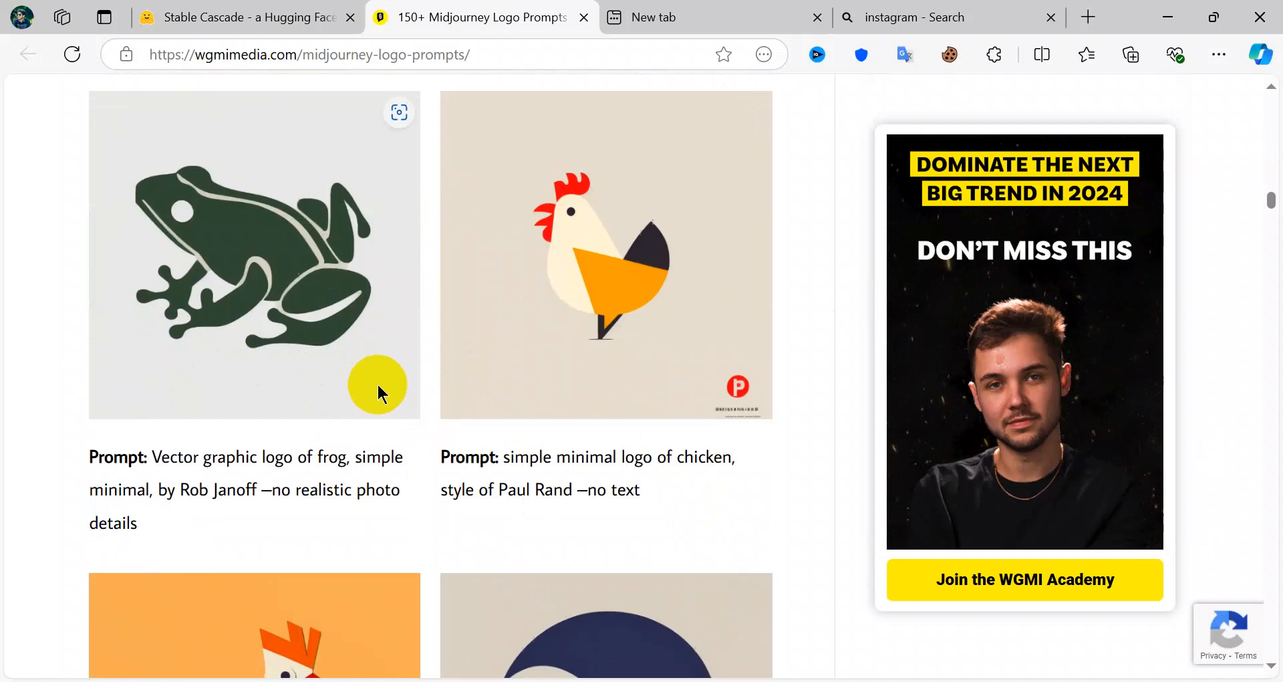
pyautogui.moveTo(500, 372); pyautogui.dragTo(664, 409)
pyautogui.rightClick(617, 401)
pyautogui.click(668, 305)
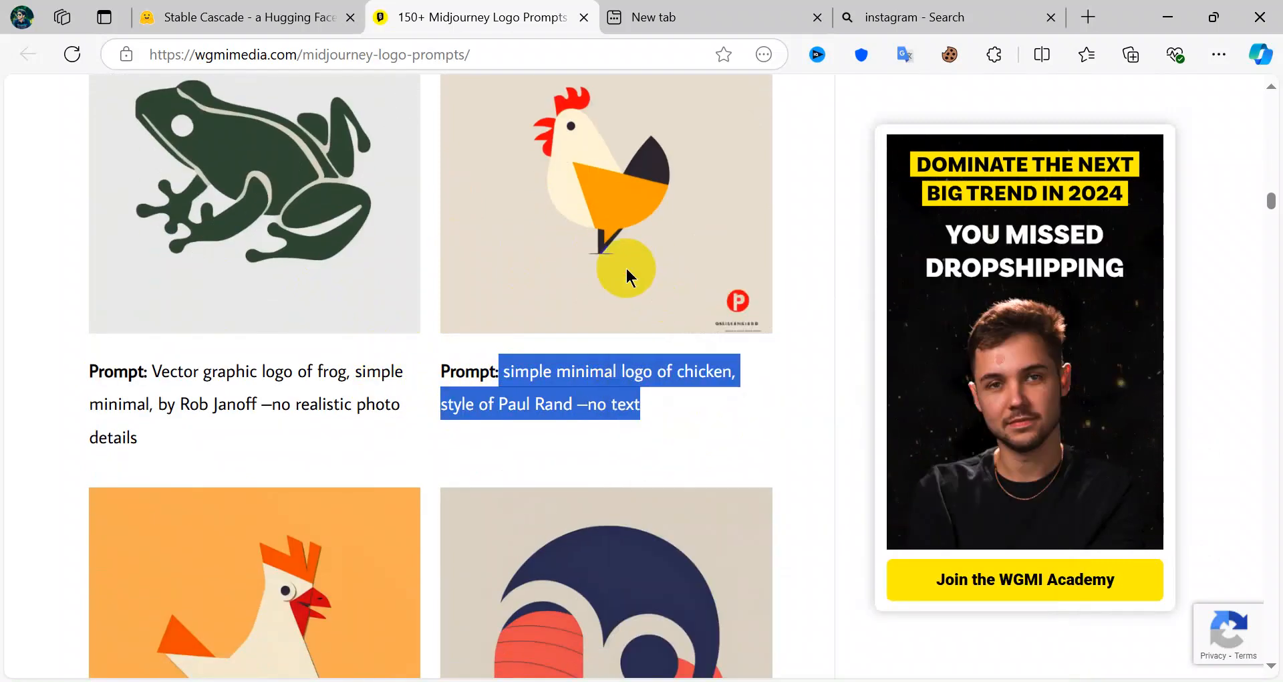
# - Replace the Stable Cascade prompt about cats with the copied "simple minimal logo of chicken, style of Paul Rand –no text"
pyautogui.click(326, 10)
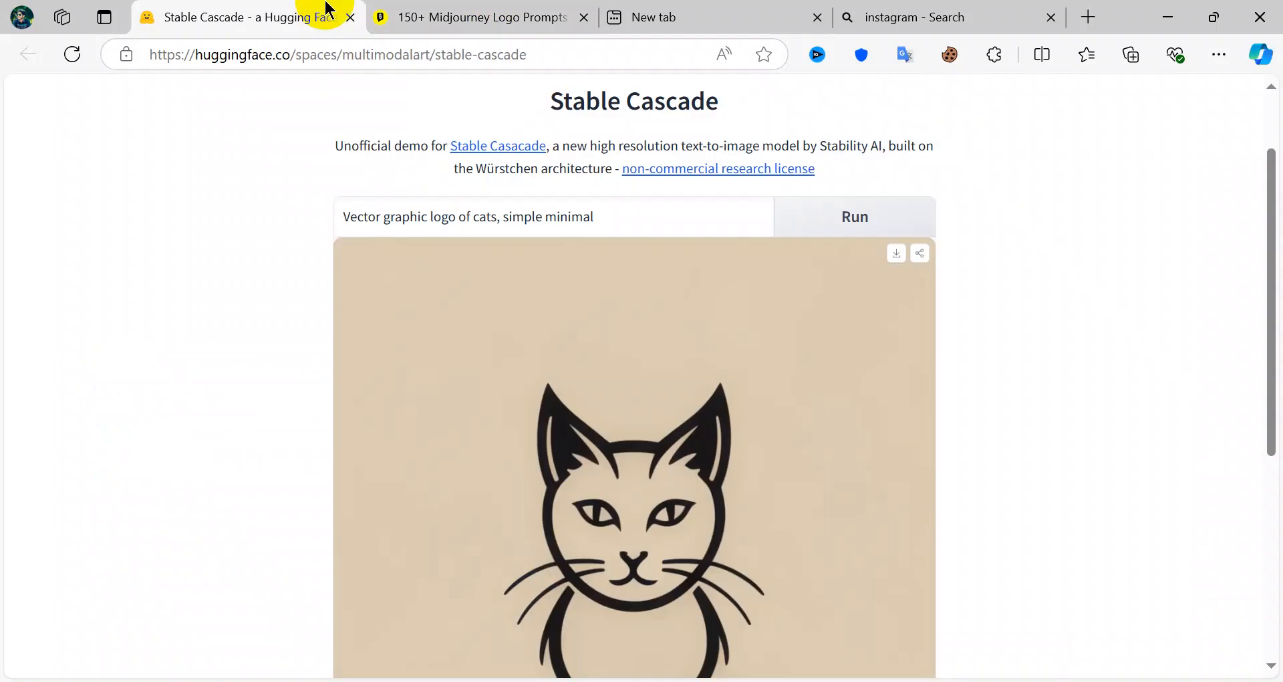
pyautogui.doubleClick(602, 212)
pyautogui.tripleClick(646, 214)
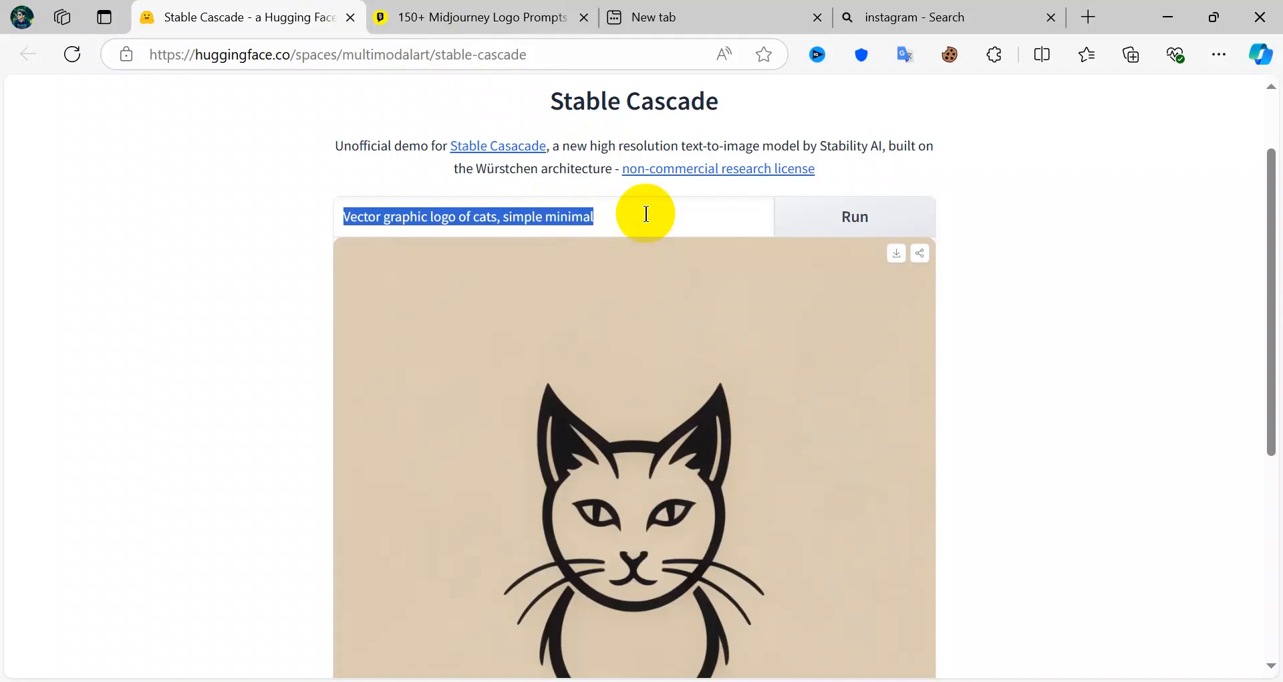
pyautogui.rightClick(645, 213)
pyautogui.click(728, 332)
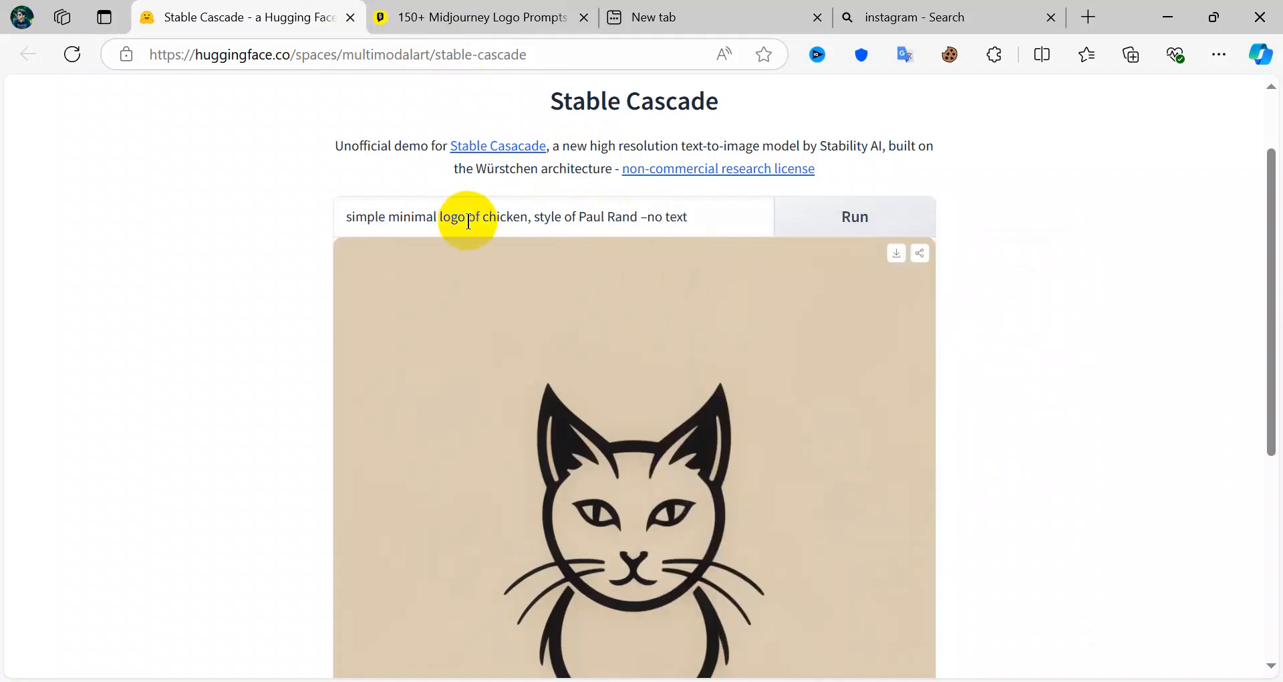
pyautogui.moveTo(481, 216); pyautogui.dragTo(515, 219)
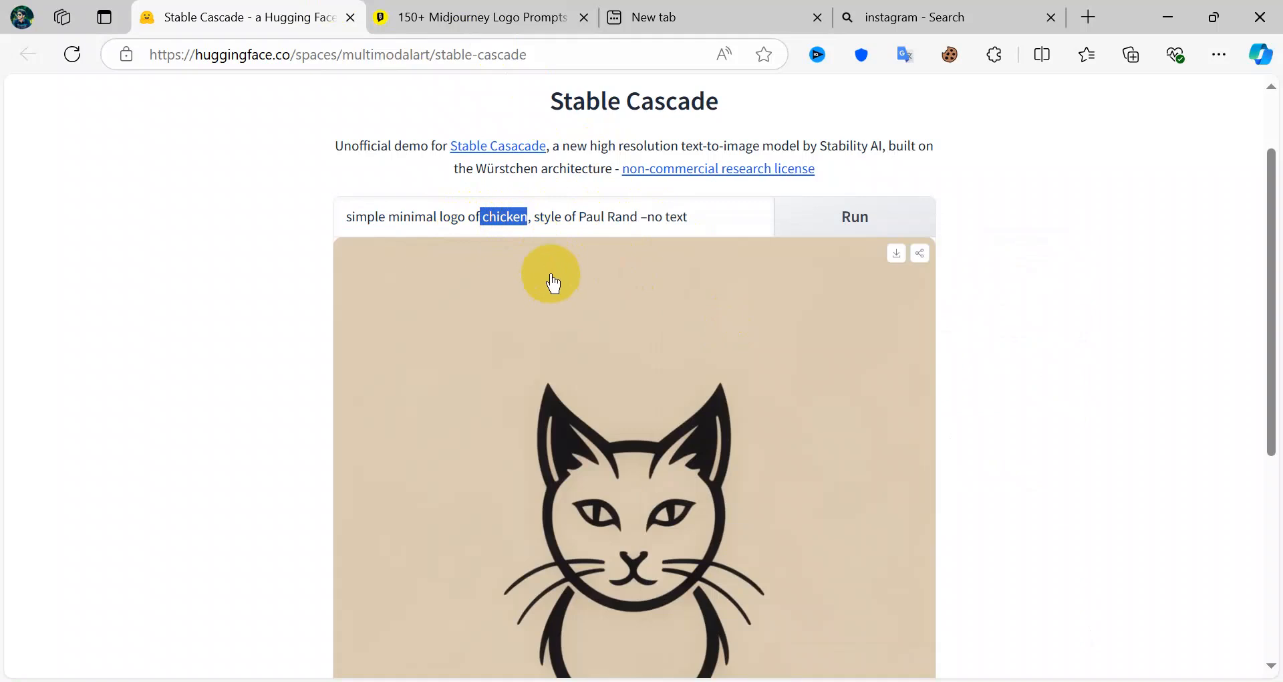
# - Examine more example prompts in the logo prompts article, down to the Japanese logos, and return to Stable Cascade
pyautogui.click(444, 15)
pyautogui.click(310, 10)
pyautogui.click(462, 17)
pyautogui.scroll(-15, 521, 317)
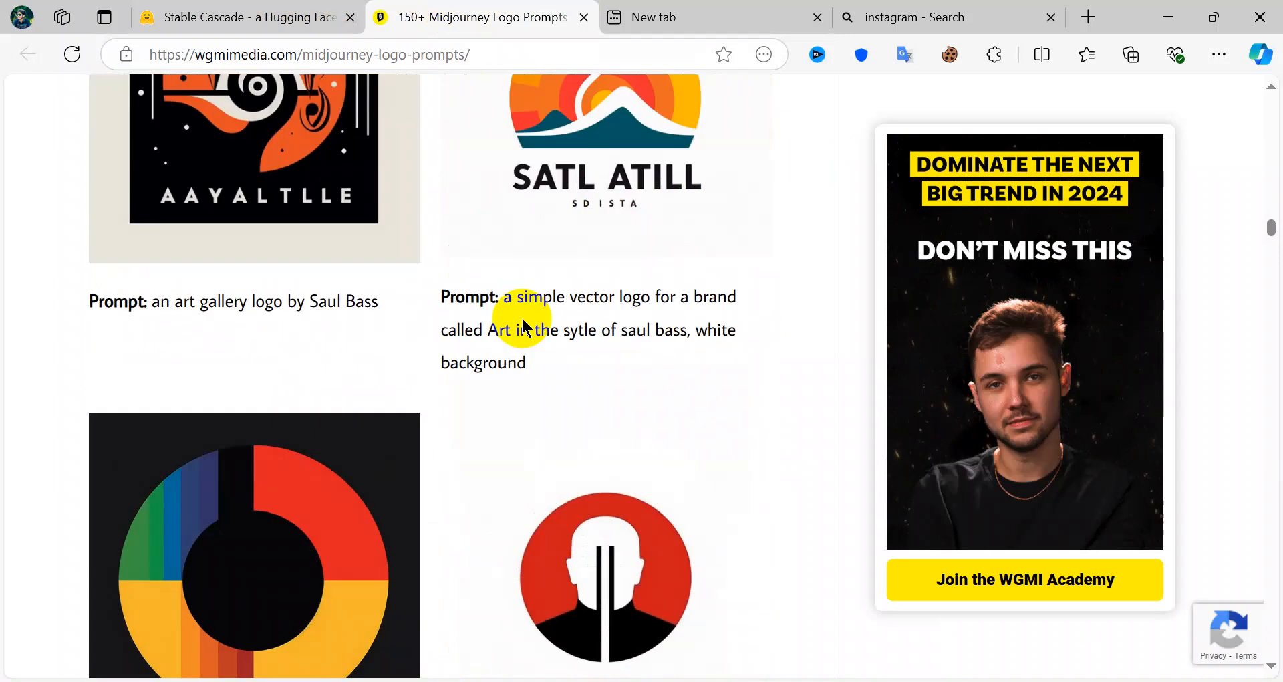
pyautogui.scroll(-15, 523, 321)
pyautogui.scroll(-10, 528, 321)
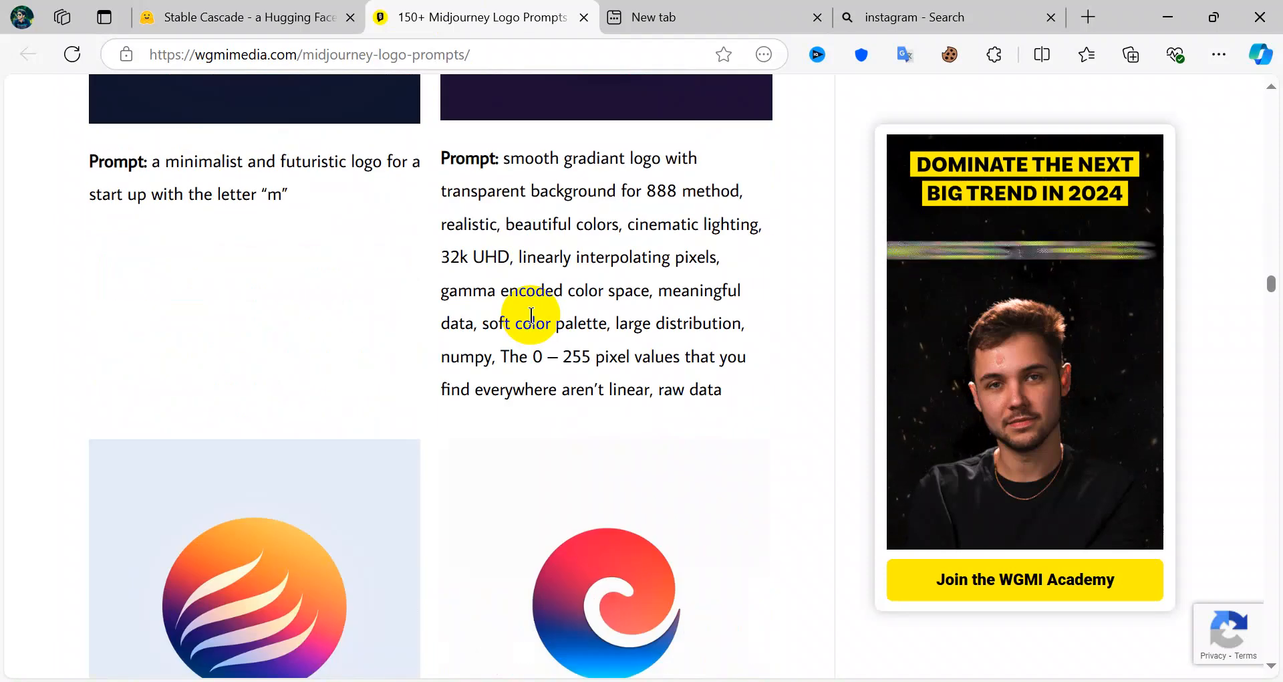
pyautogui.scroll(-15, 532, 314)
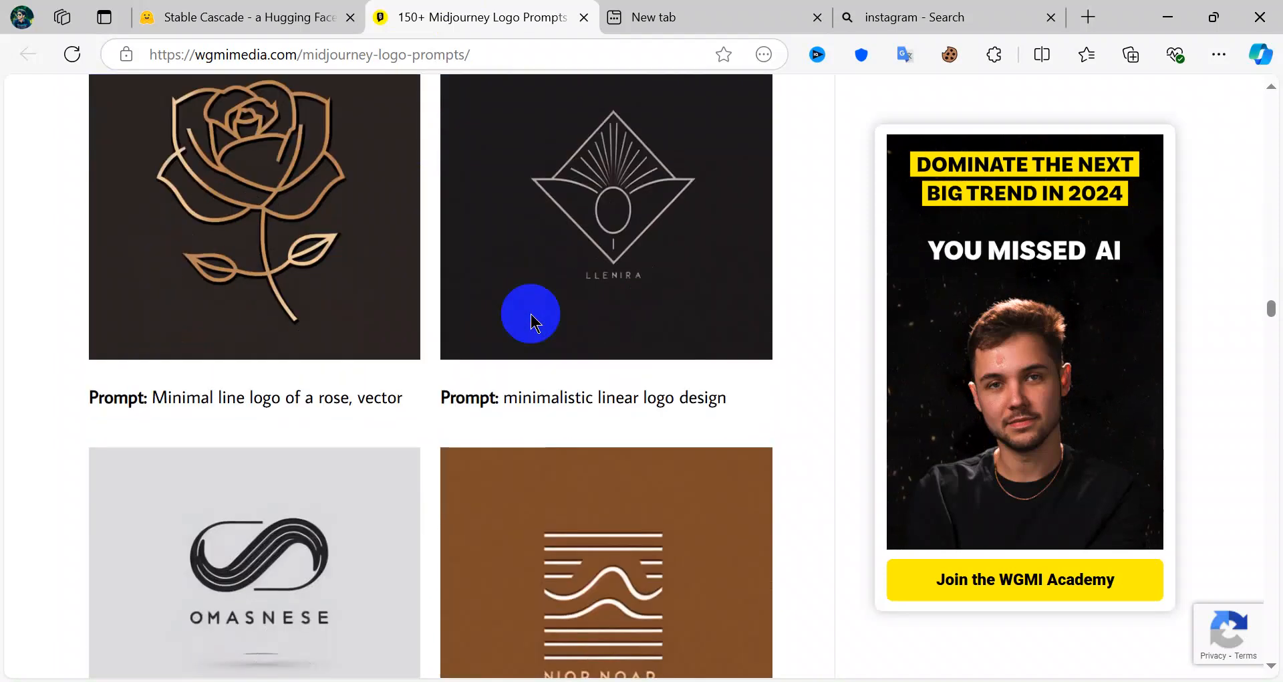
pyautogui.scroll(-5, 531, 314)
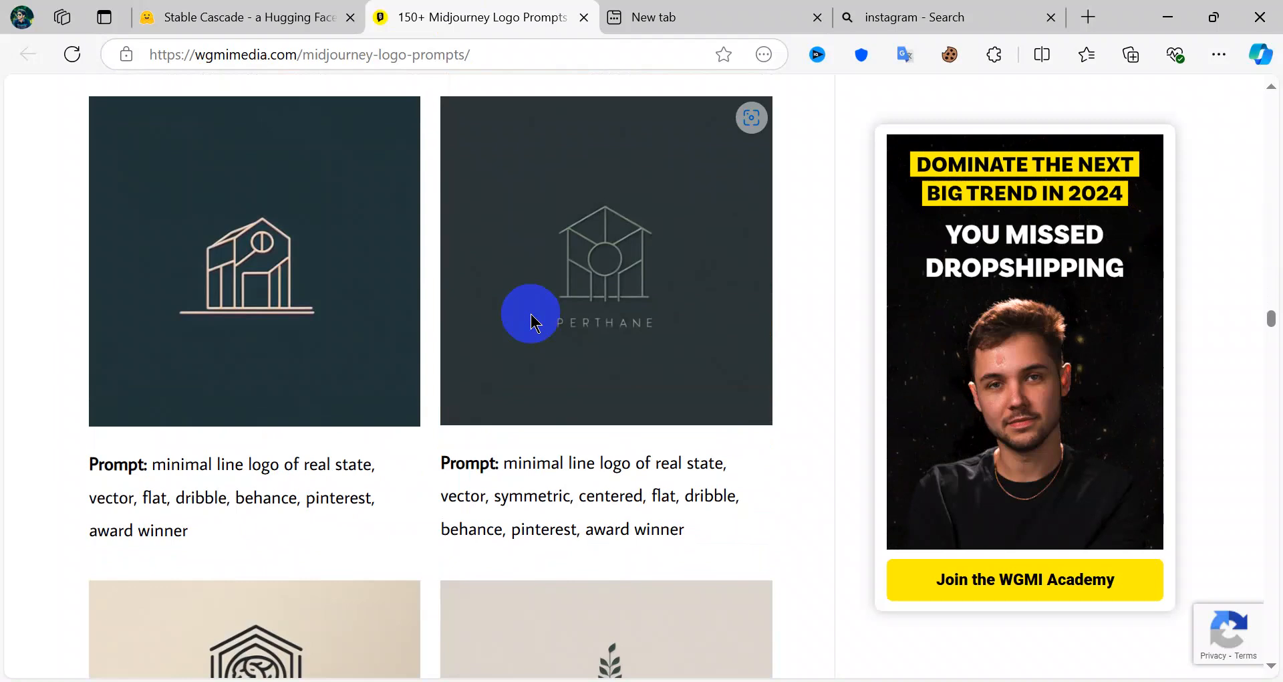
pyautogui.scroll(-15, 531, 314)
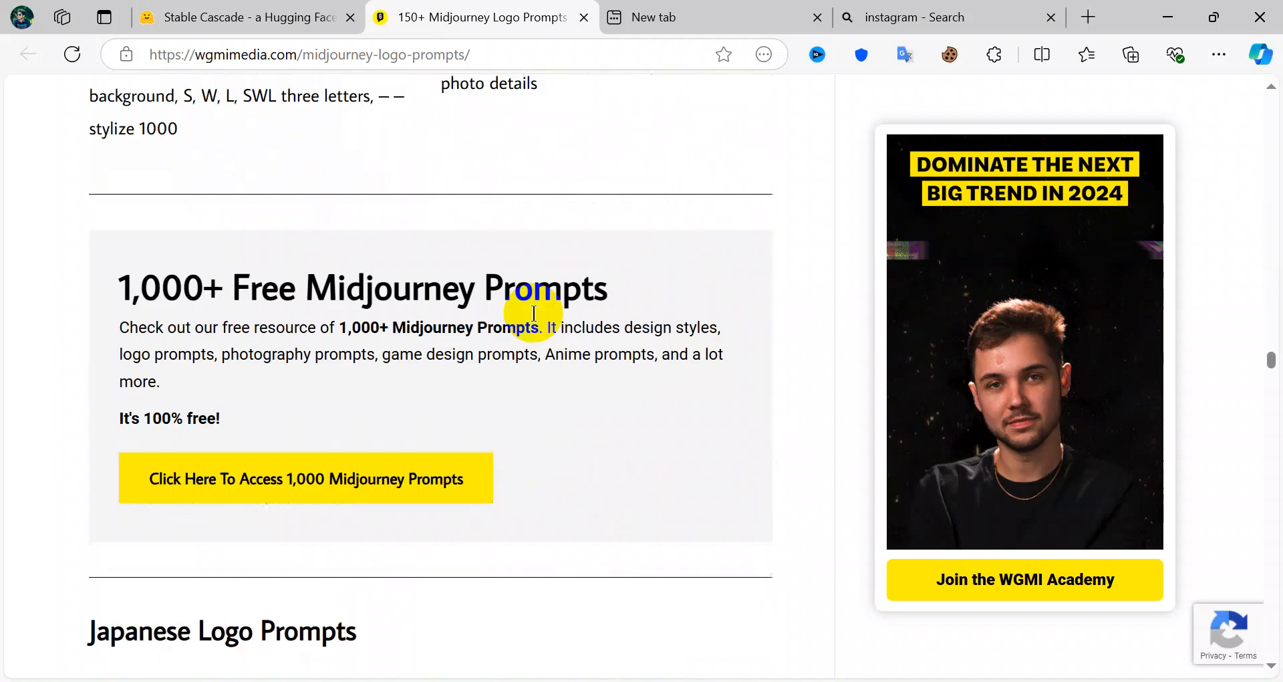
pyautogui.scroll(-15, 531, 314)
pyautogui.scroll(-8, 286, 420)
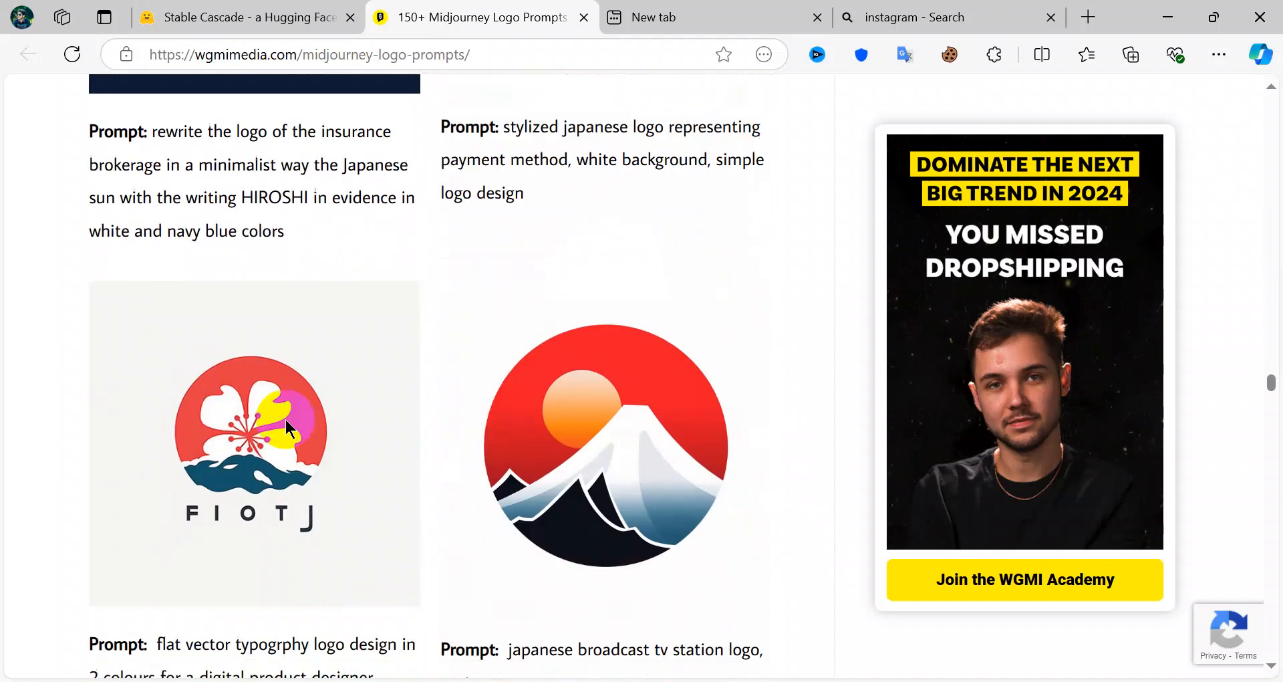
pyautogui.moveTo(99, 130); pyautogui.dragTo(707, 159)
pyautogui.click(266, 16)
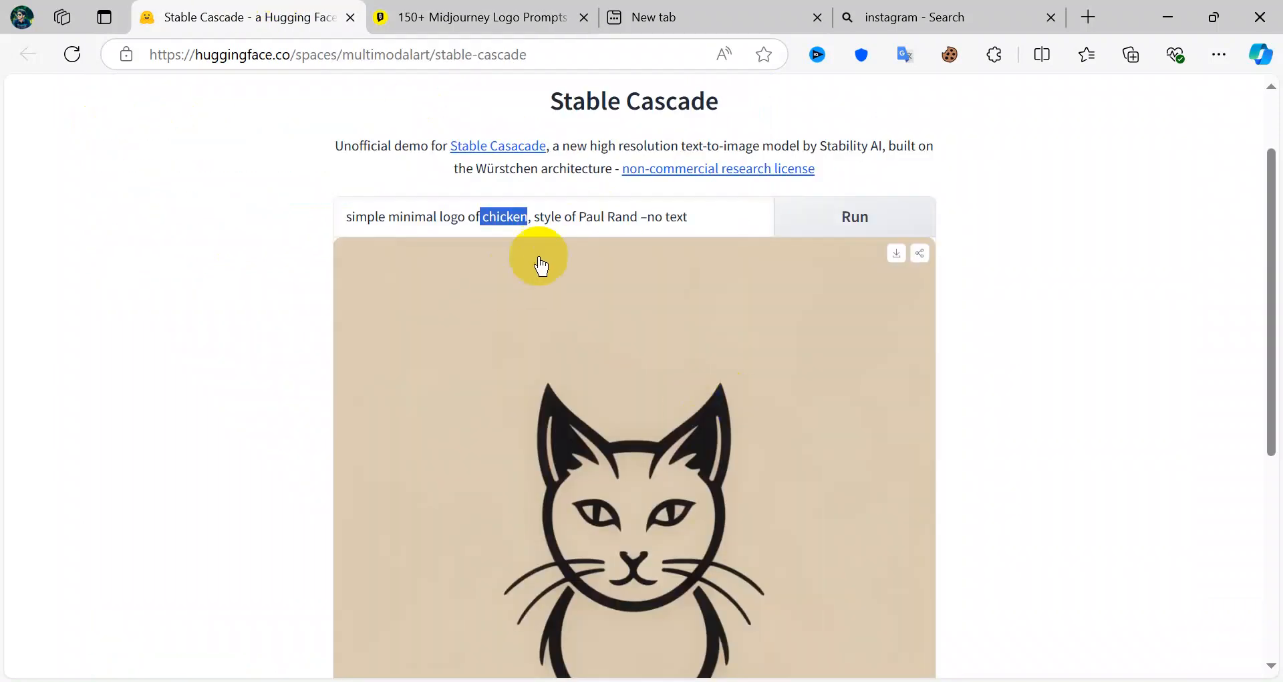
# - Clear the prompt and re-enter "simple minimal logo of chicken, style of Paul Rand –no text" from the clipboard history
pyautogui.click(358, 215)
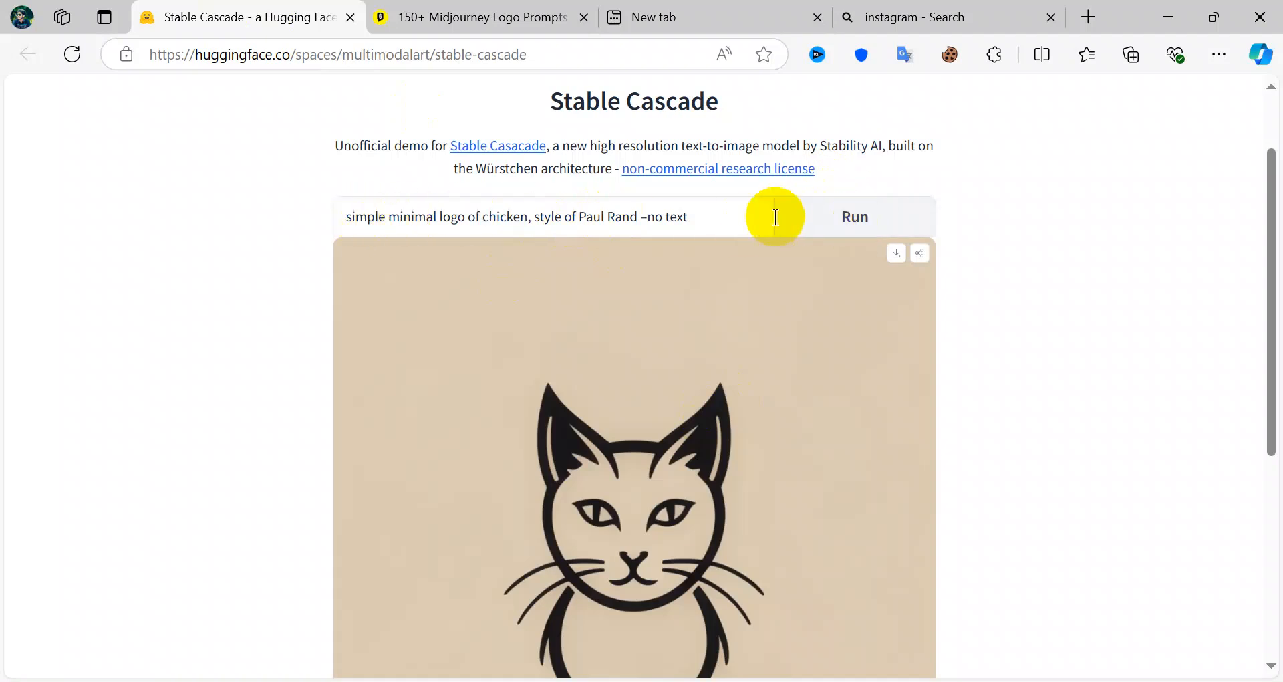
pyautogui.moveTo(776, 217); pyautogui.dragTo(83, 211)
pyautogui.press('BackSpace')
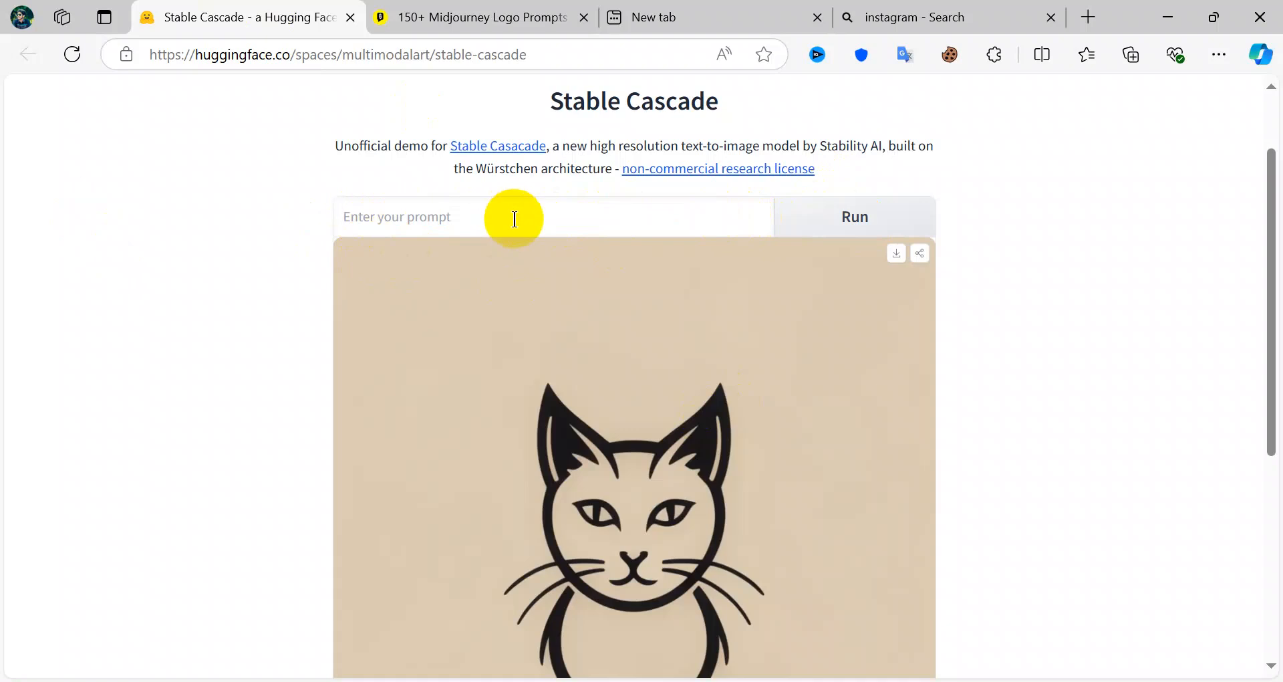
pyautogui.press('super+v')
pyautogui.click(520, 268)
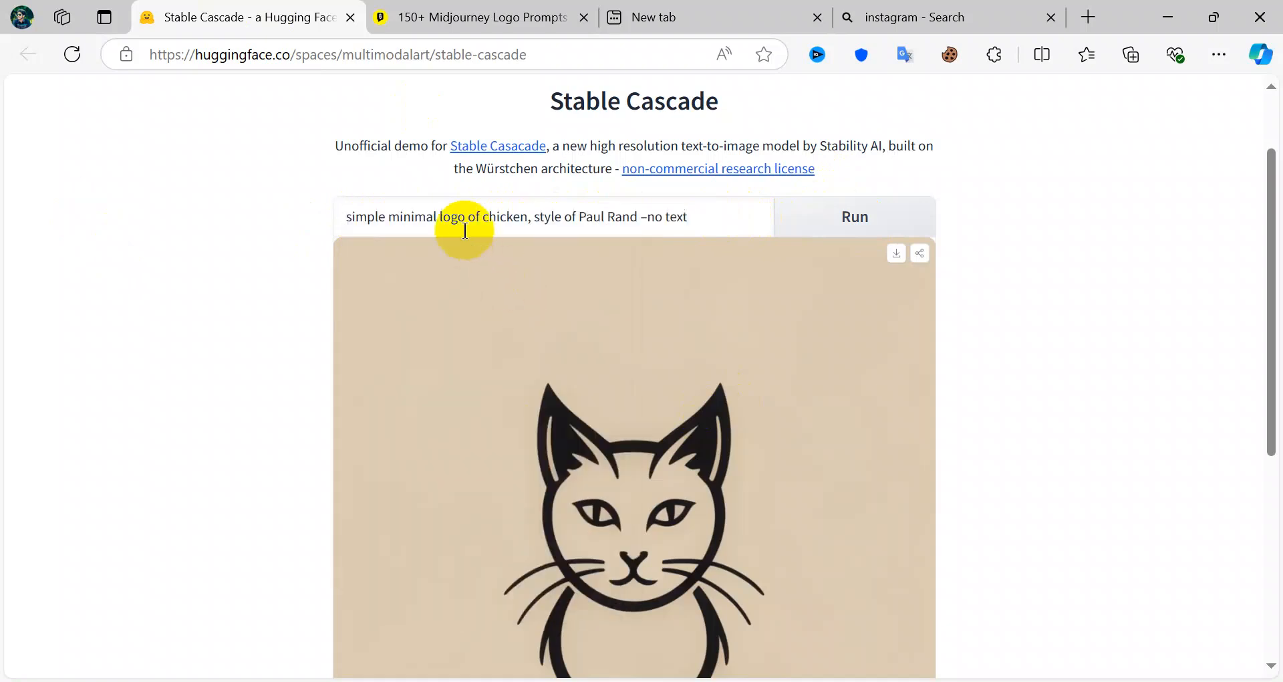
# - Replace the word "chicken" in the prompt with "Persian cat" from the clipboard history
pyautogui.moveTo(483, 217); pyautogui.dragTo(525, 218)
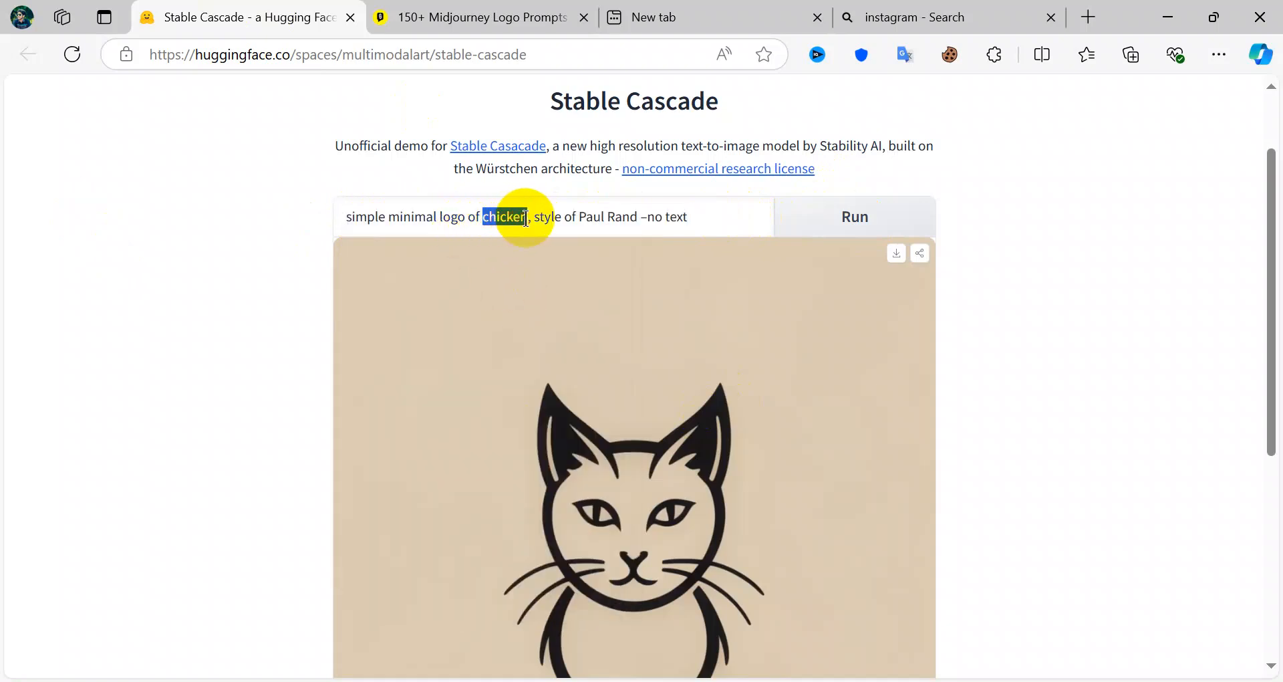
pyautogui.press('super+v')
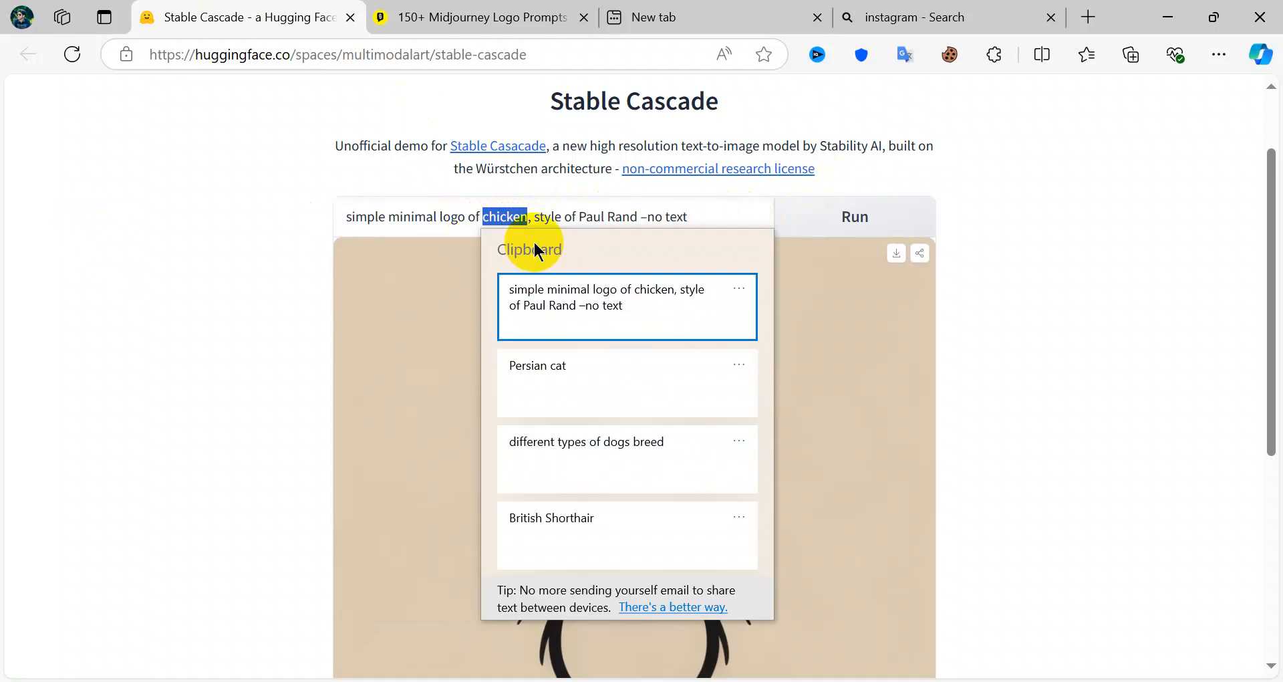
pyautogui.click(599, 369)
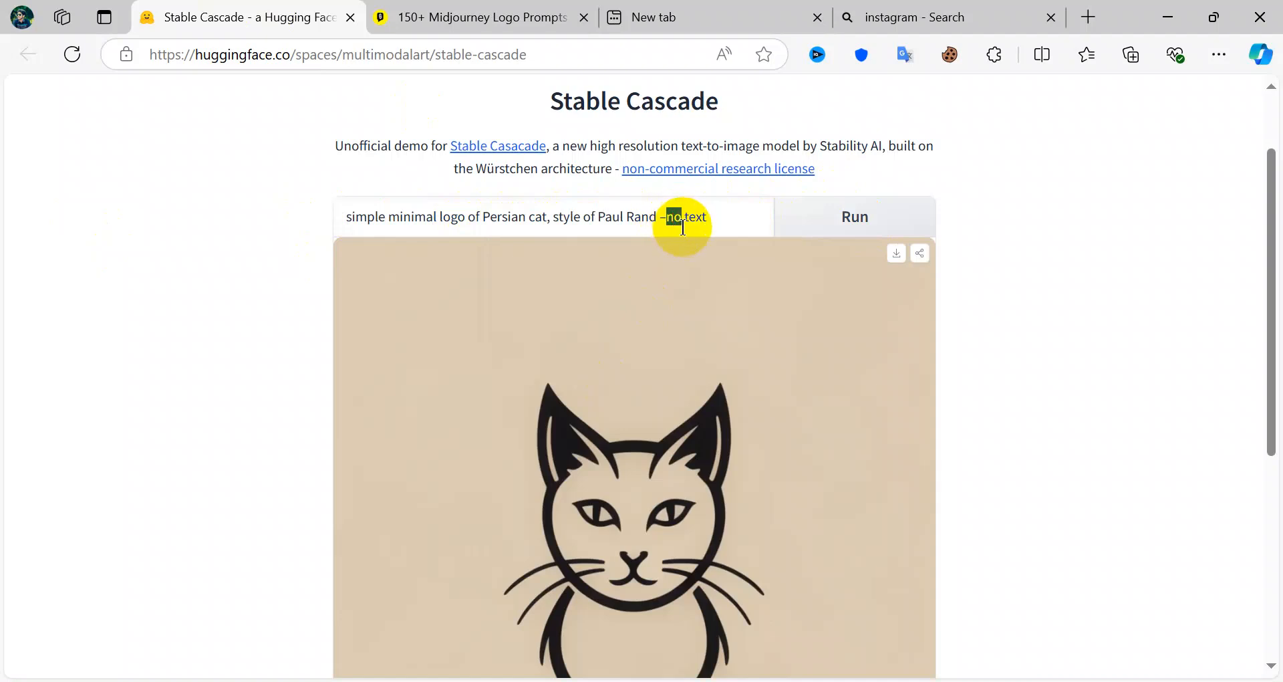
# - Change "no text" at the end of the prompt to "add Persian cat text", taking the niche name from the clipboard history
pyautogui.press('super')
pyautogui.press('super')
pyautogui.click(667, 220)
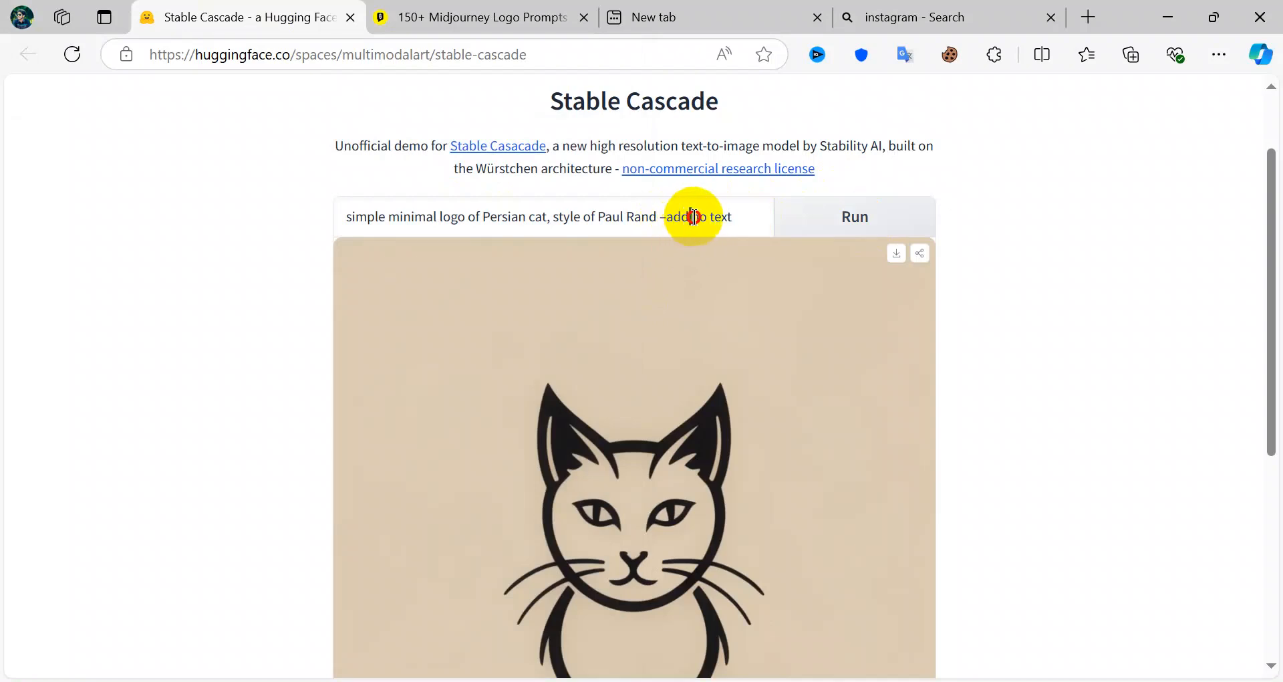
pyautogui.moveTo(694, 218); pyautogui.dragTo(703, 232)
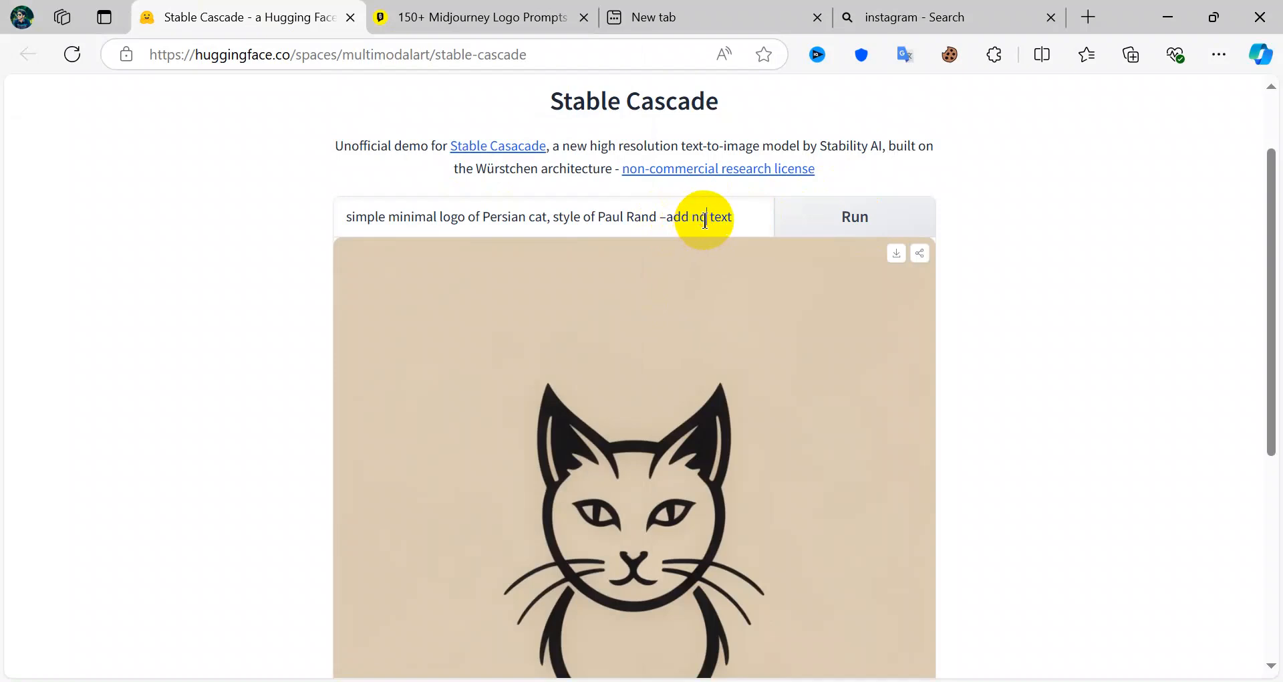
pyautogui.press('super+v')
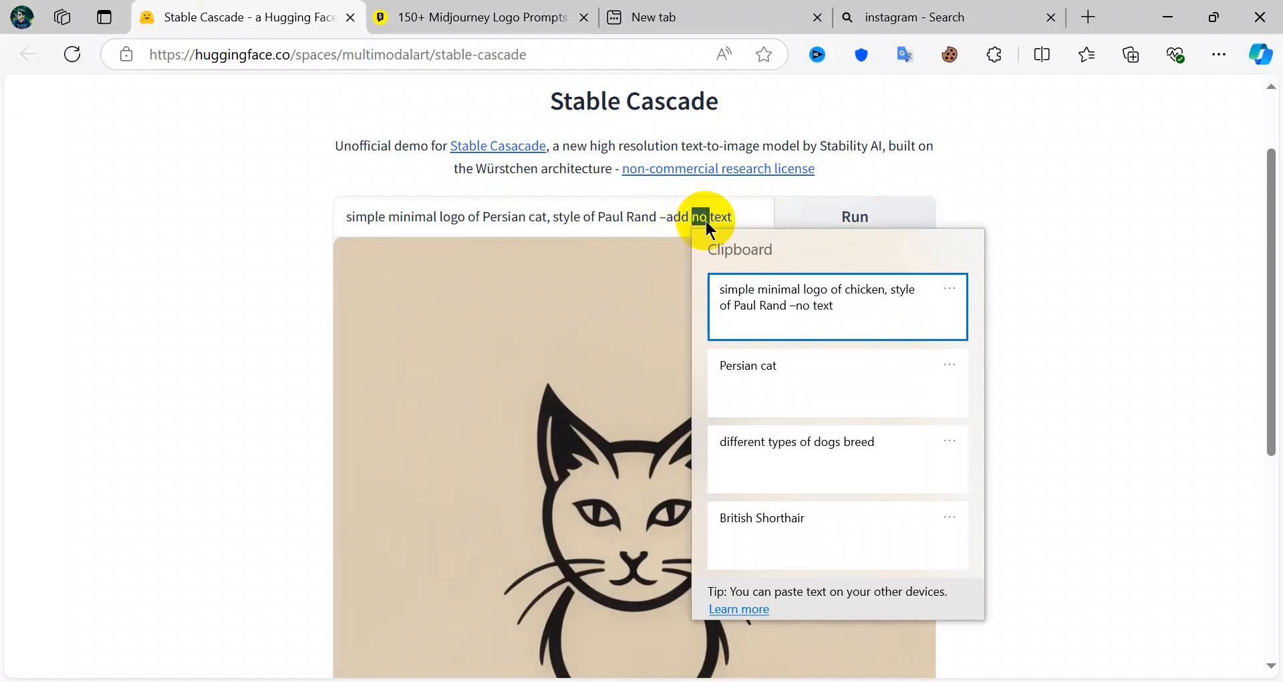
pyautogui.click(768, 367)
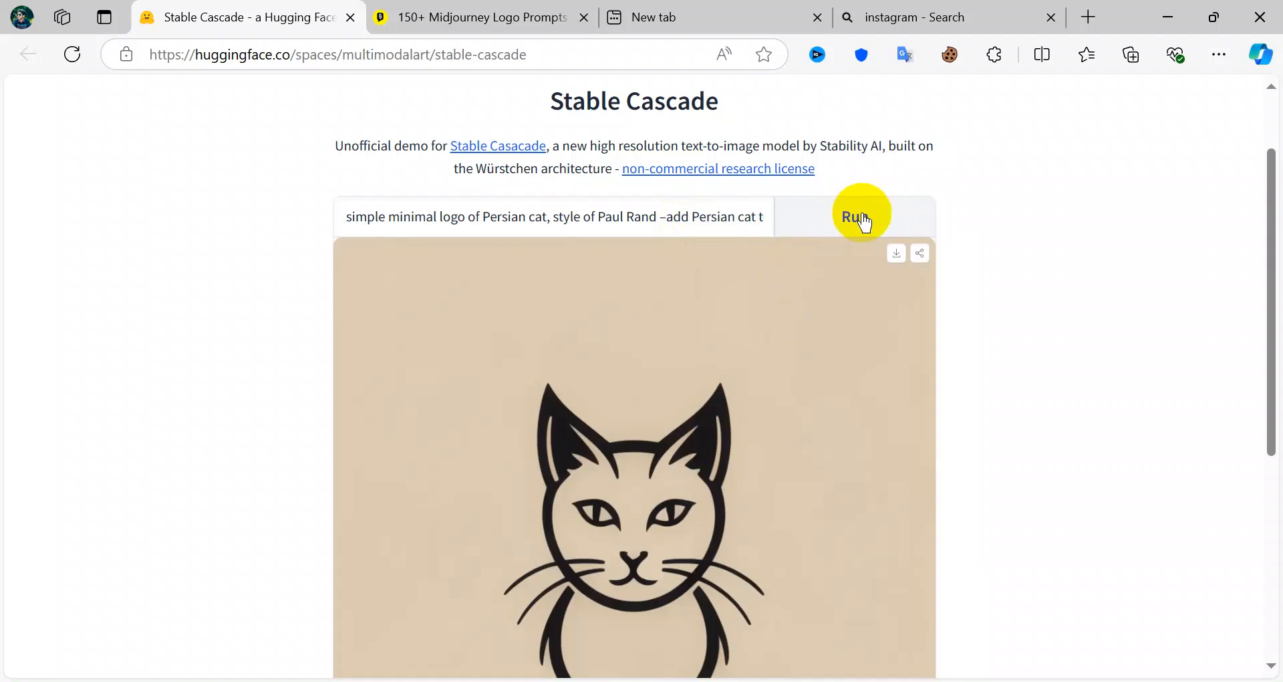
# - Generate a logo from the edited Persian cat prompt and inspect the whole resulting image
pyautogui.click(863, 218)
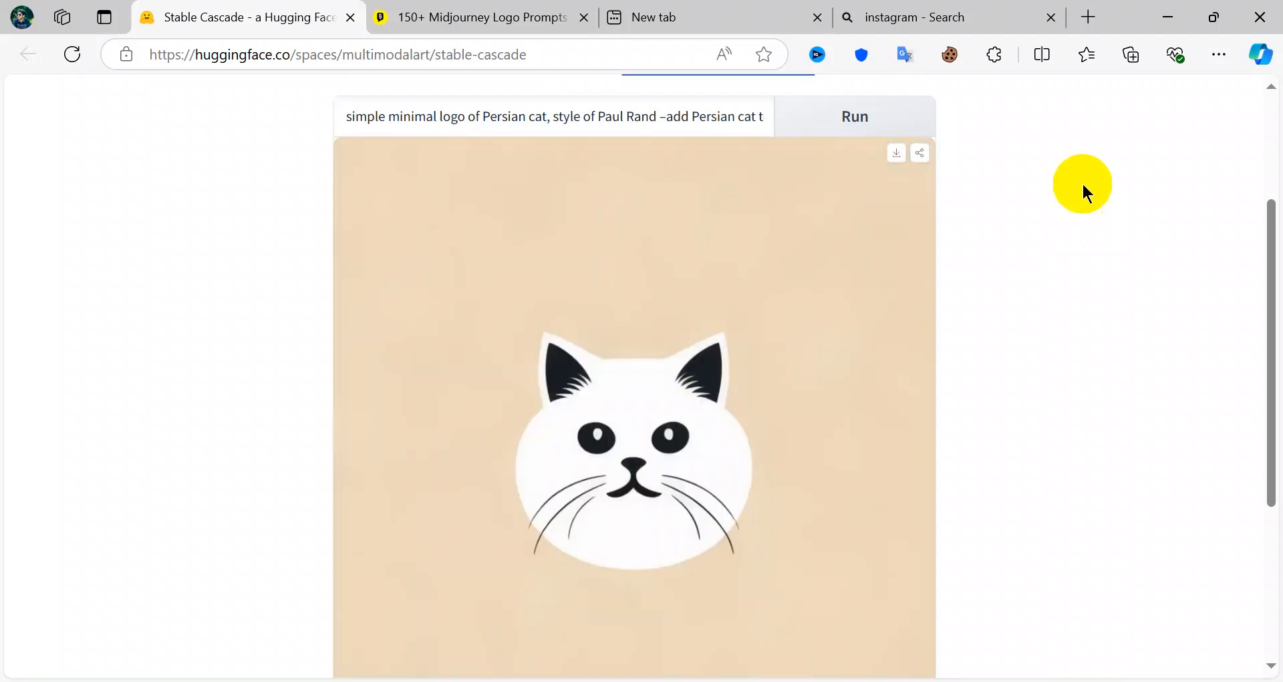
pyautogui.scroll(-4, 933, 432)
pyautogui.scroll(4, 956, 459)
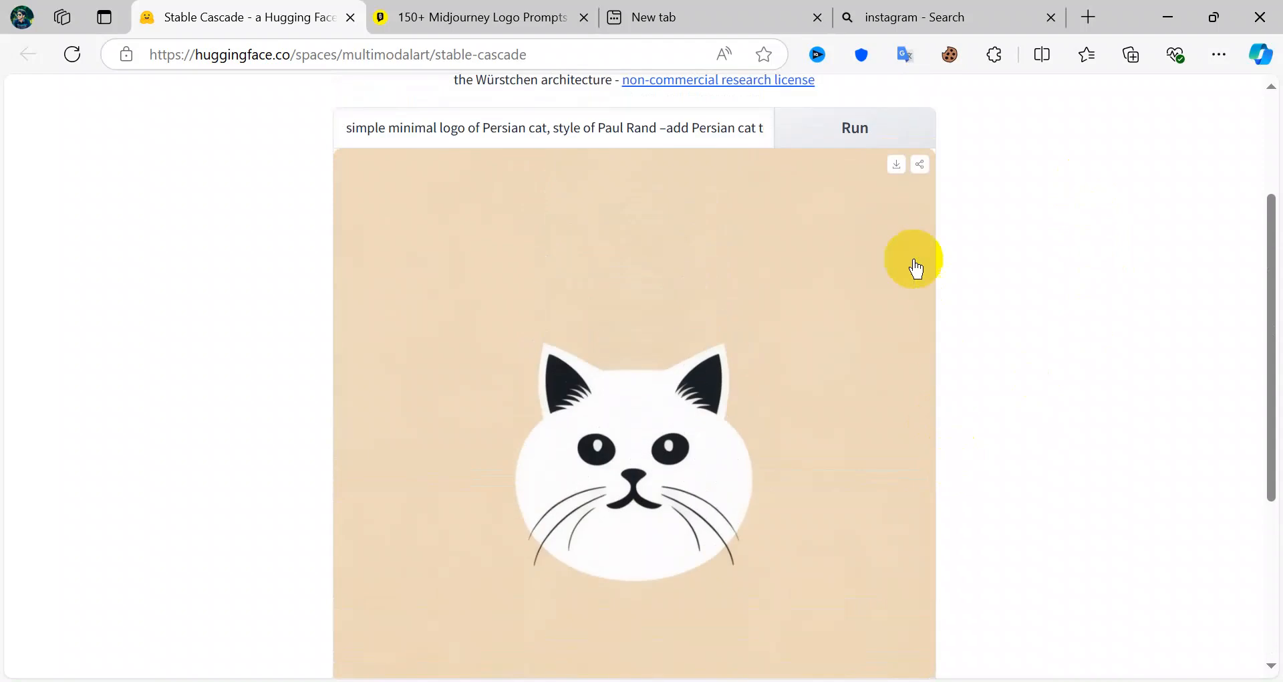
pyautogui.scroll(-4, 885, 268)
pyautogui.scroll(7, 869, 344)
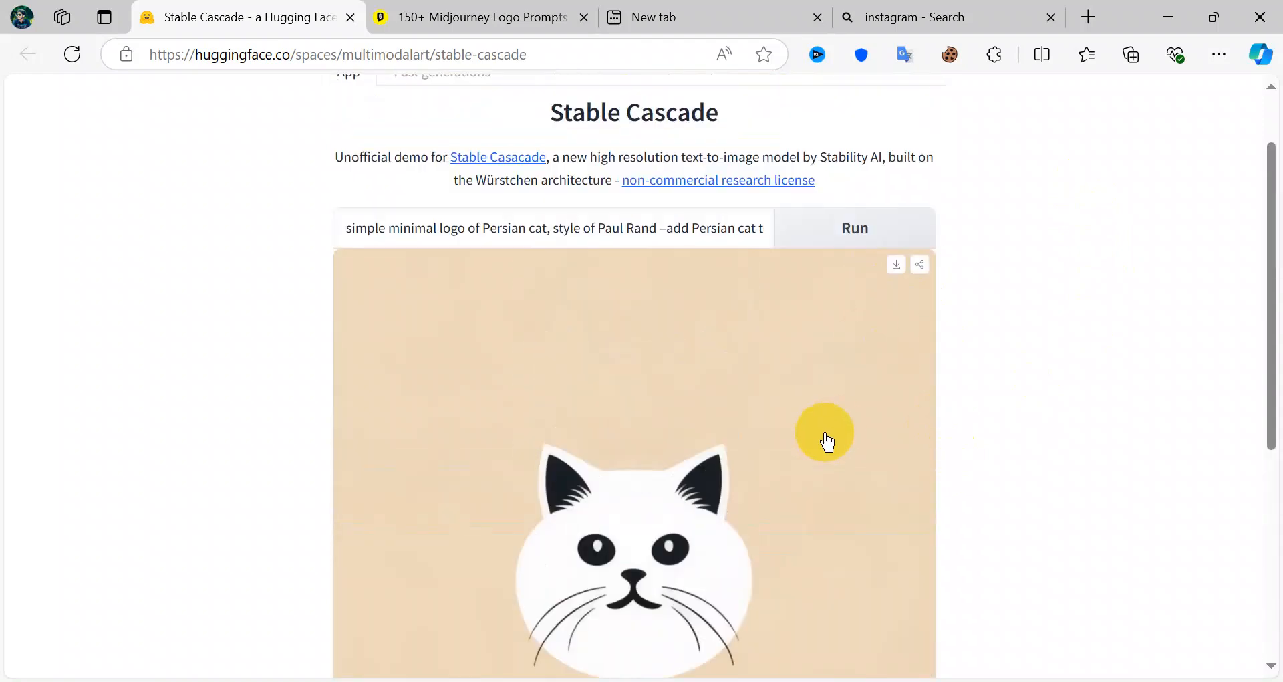
# - Generate another logo from the same Persian cat prompt, review it, and download the image
pyautogui.click(850, 318)
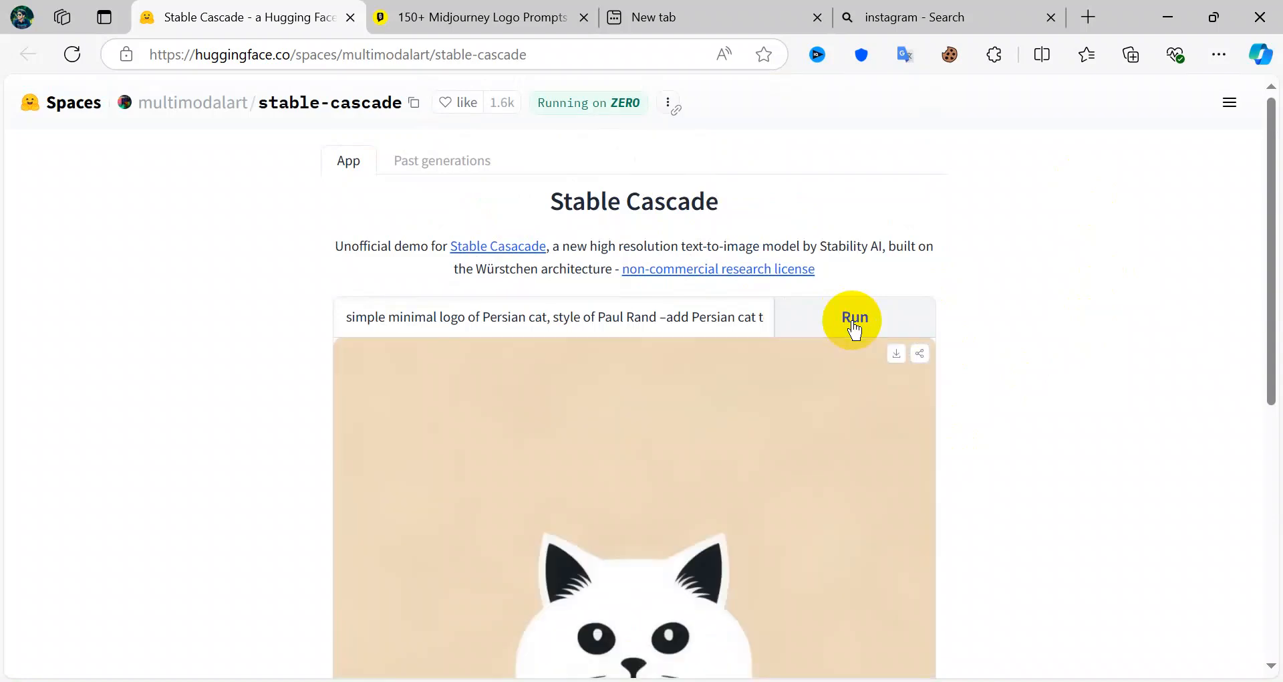
pyautogui.scroll(-1, 876, 343)
pyautogui.scroll(-6, 875, 342)
pyautogui.scroll(2, 880, 347)
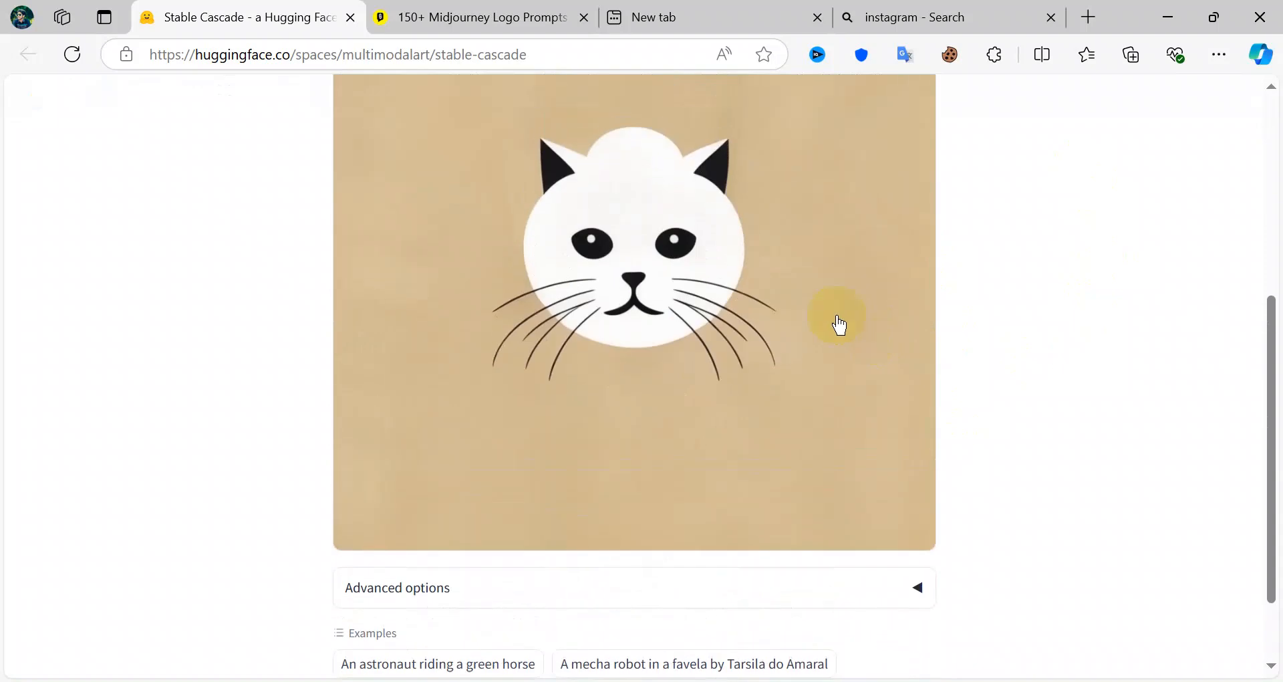
pyautogui.scroll(4, 726, 266)
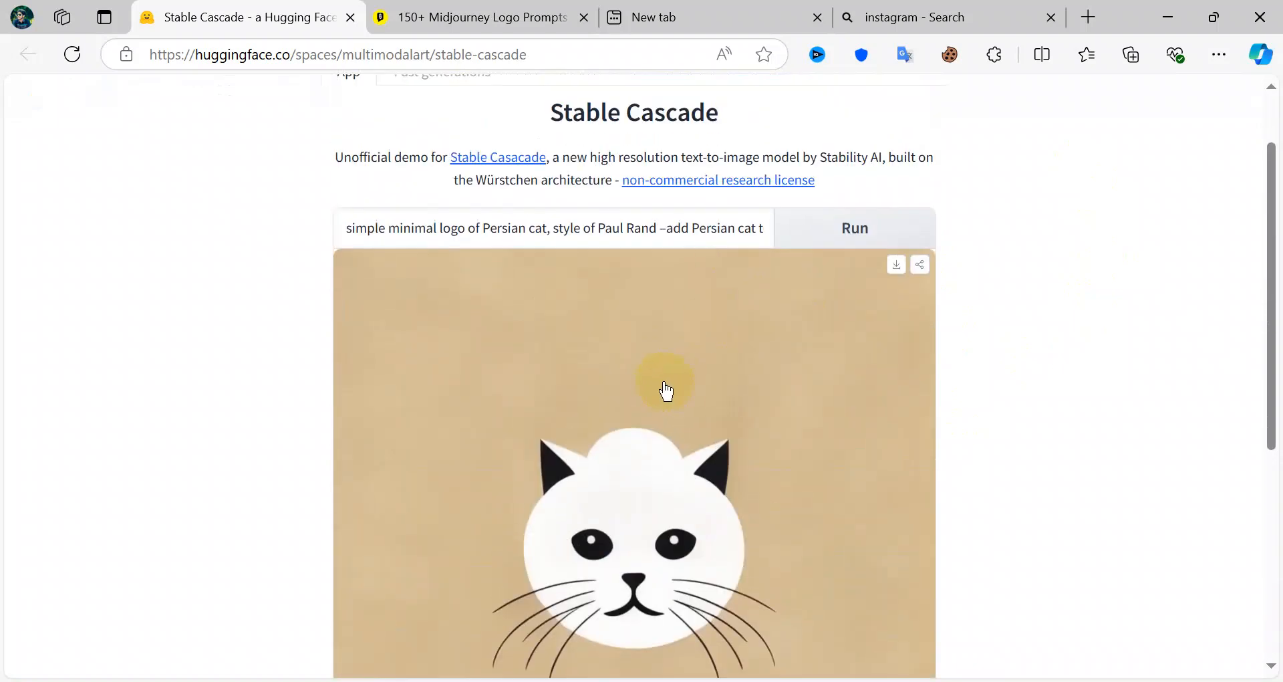
pyautogui.click(899, 267)
pyautogui.scroll(-4, 899, 268)
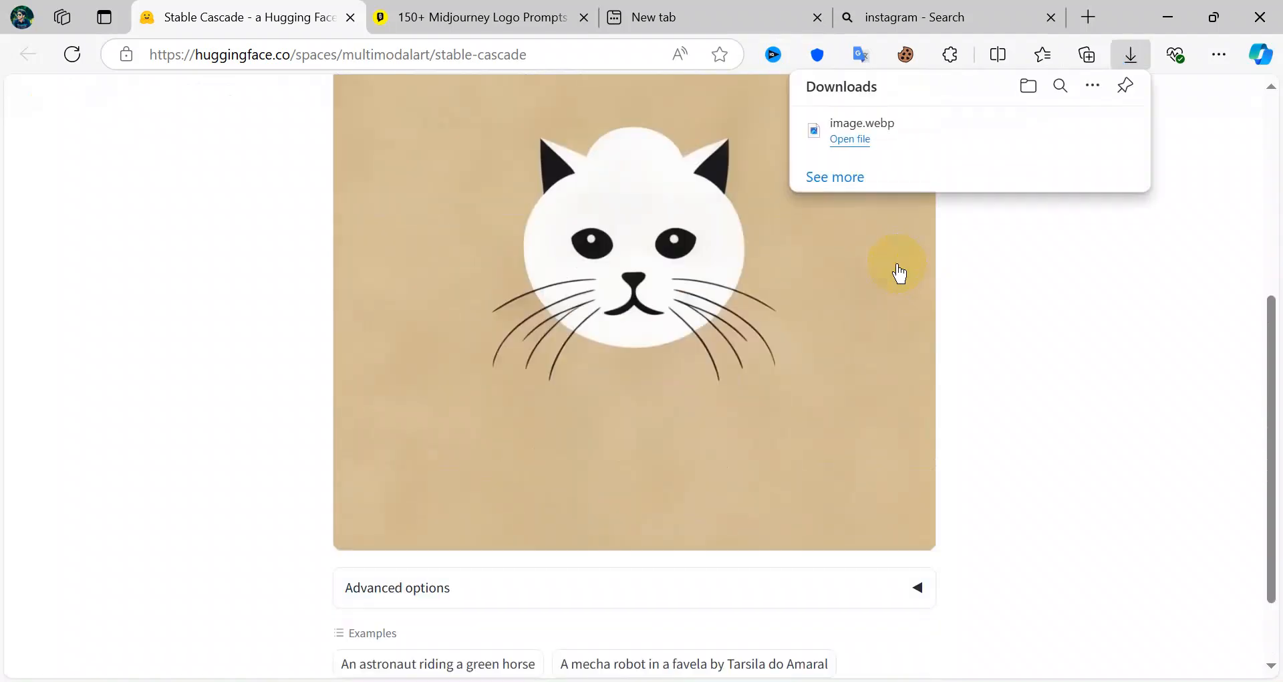
# - Switch to Chrome and open the Canva home page in a new tab
pyautogui.click(1168, 18)
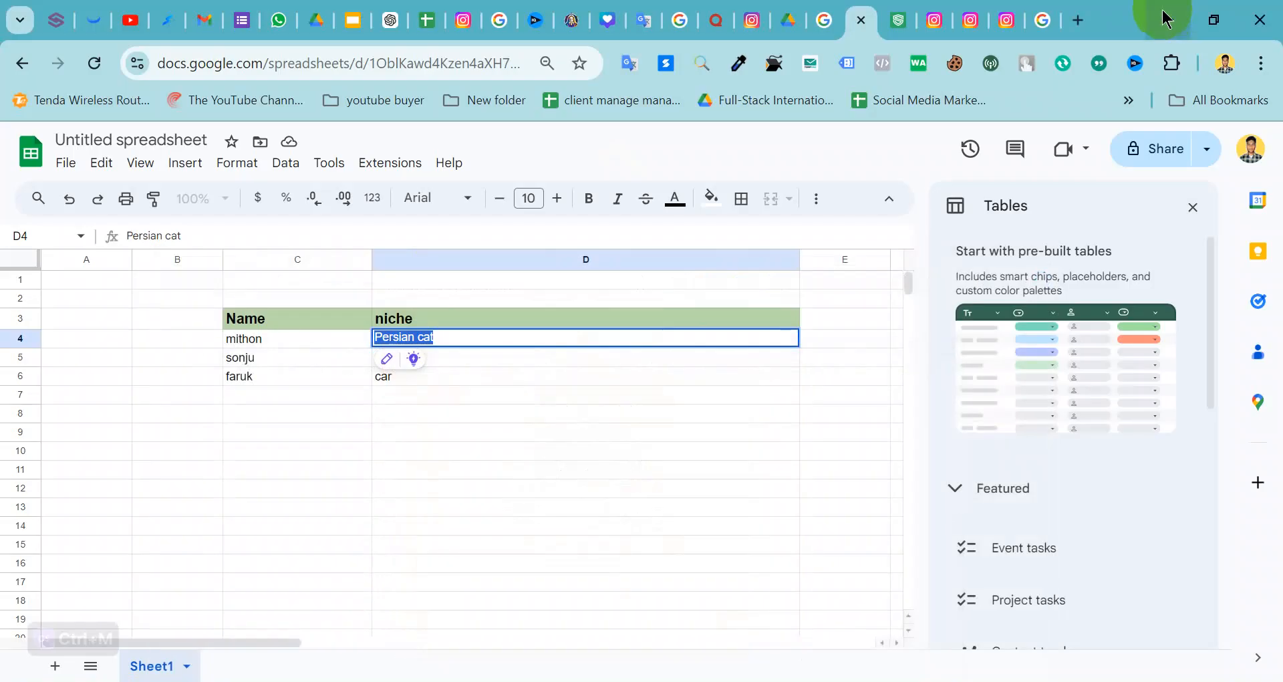
pyautogui.click(607, 20)
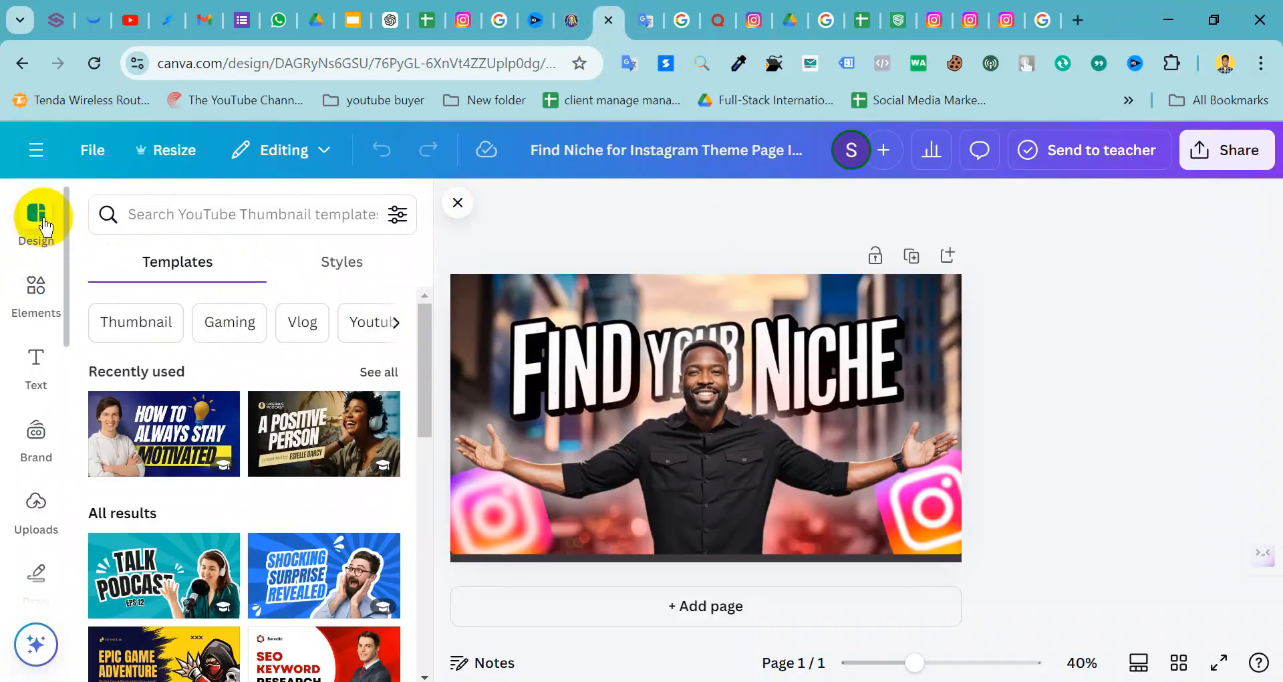
pyautogui.click(45, 224)
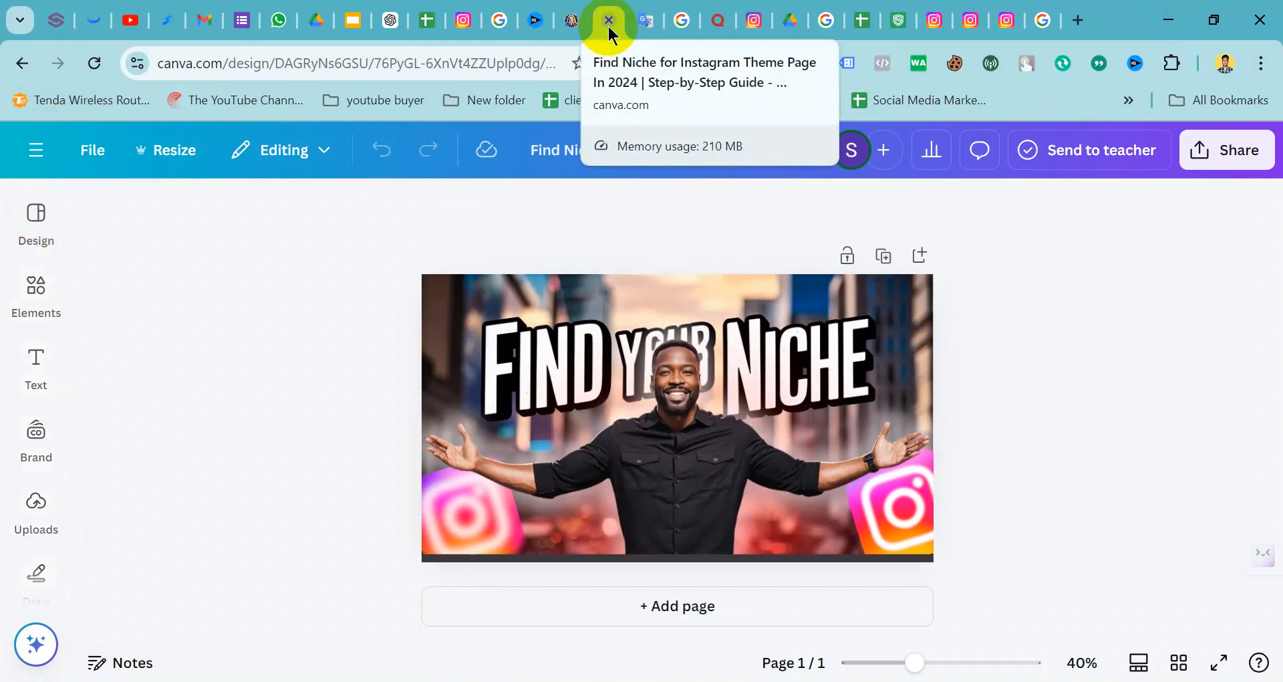
pyautogui.click(1078, 20)
pyautogui.write('ca')
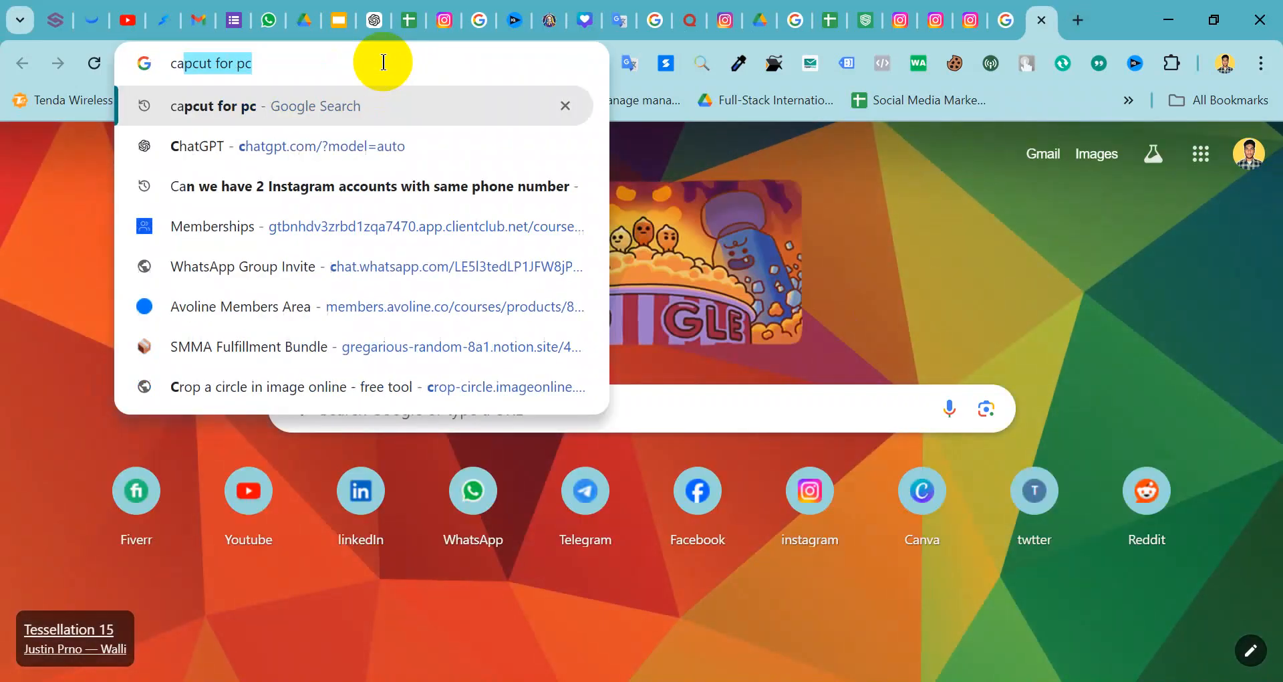
pyautogui.write('nva')
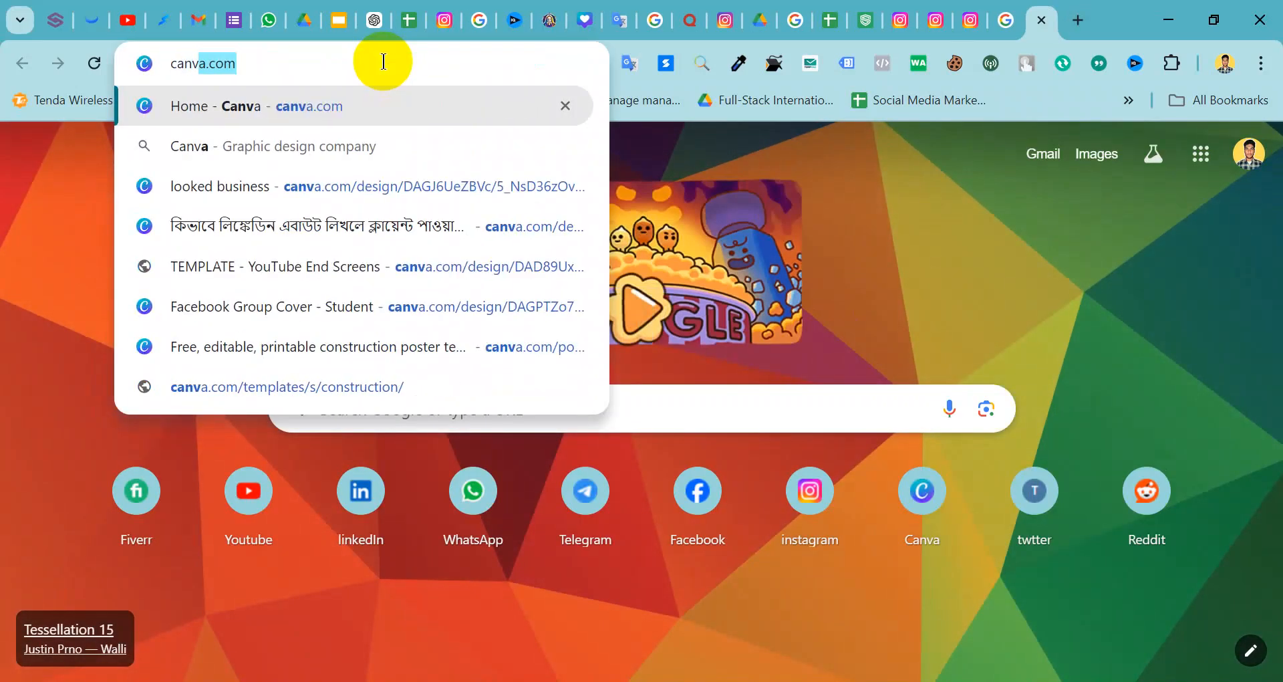
pyautogui.press('Return')
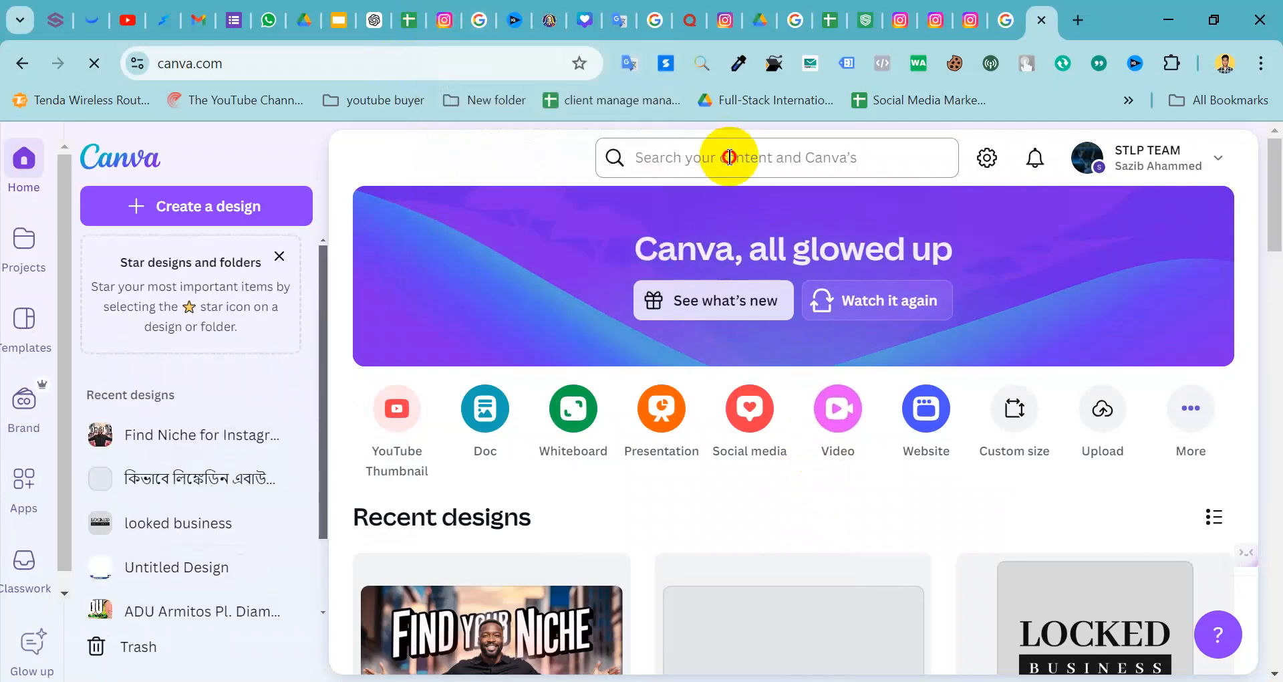
# - Search Canva for "logo" and browse the logo templates made by Canva Creators
pyautogui.click(728, 155)
pyautogui.write('logo')
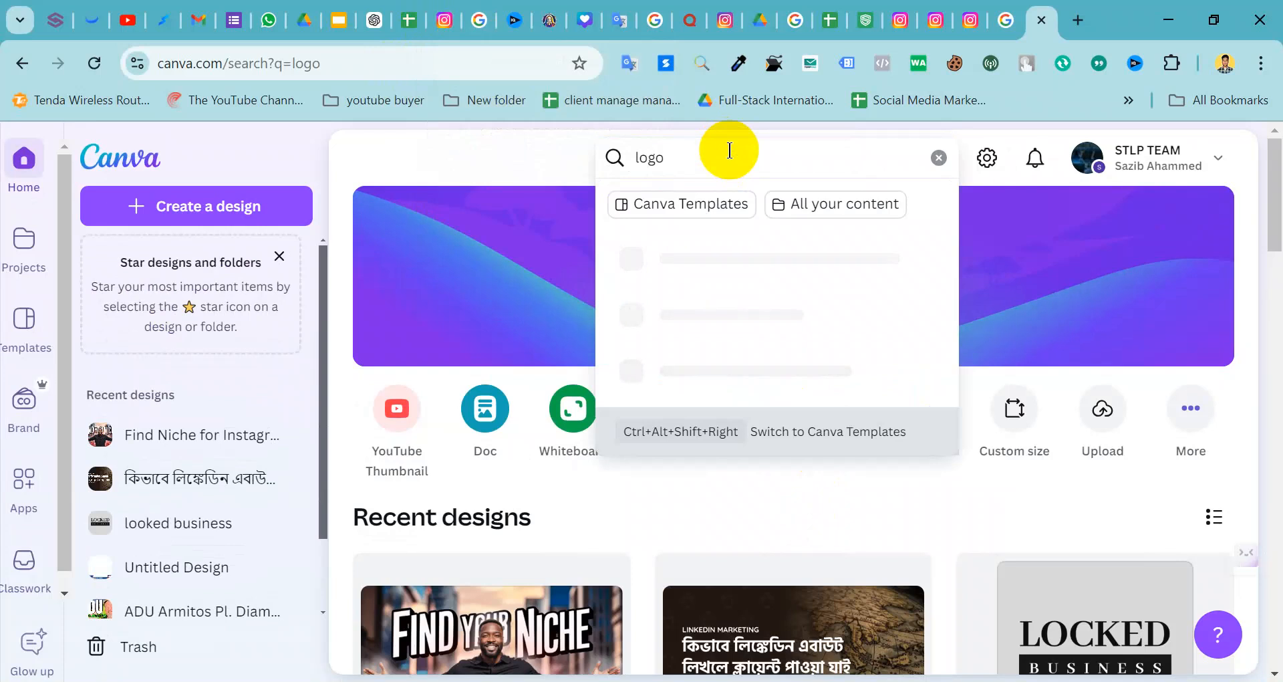
pyautogui.press('Return')
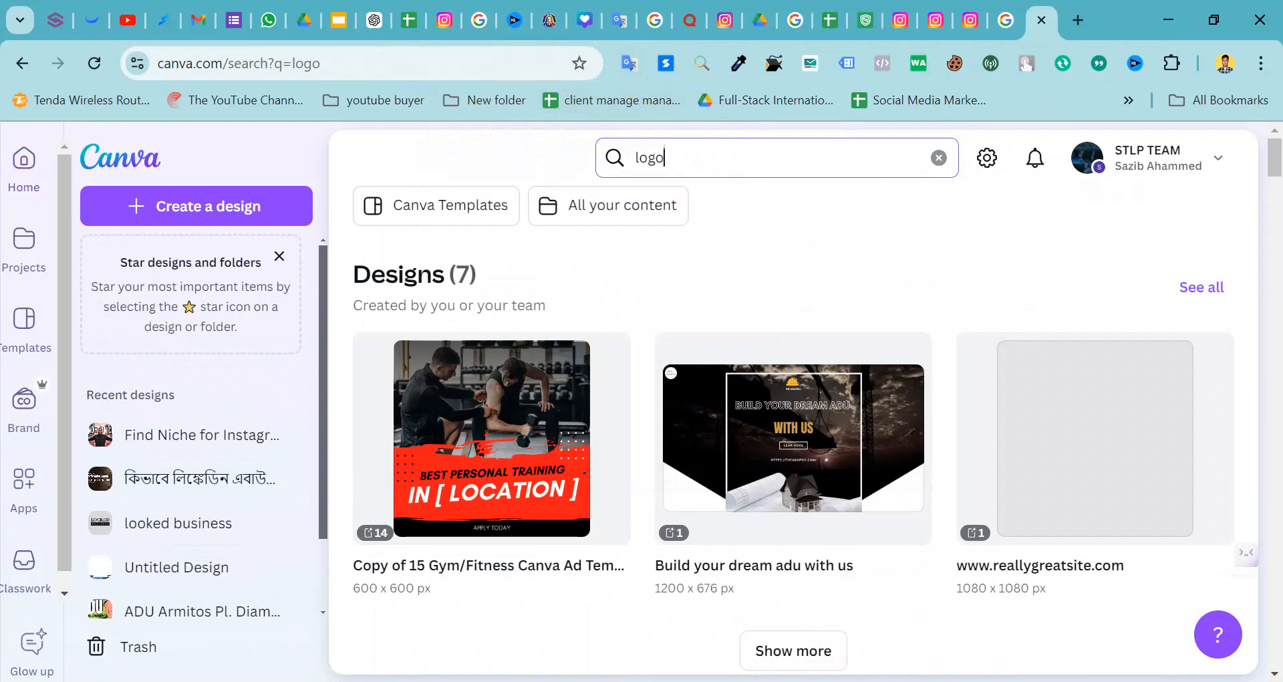
pyautogui.scroll(-10, 964, 234)
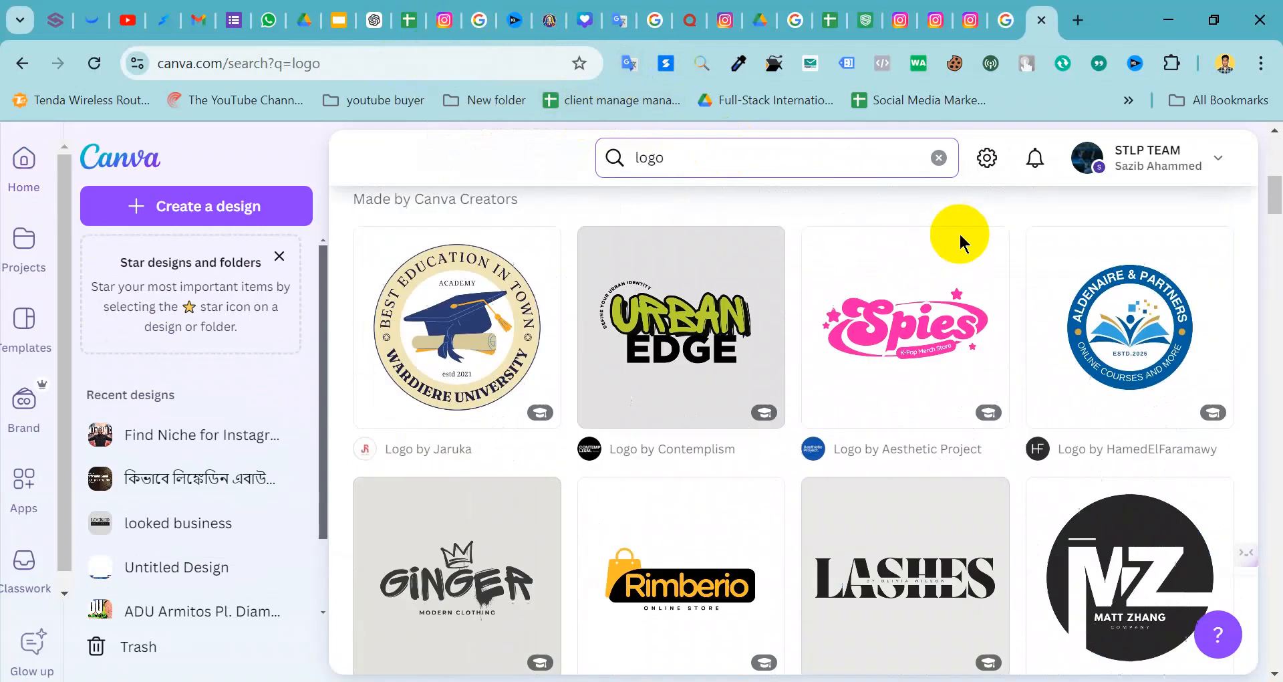
# - Return to Stable Cascade and enclose "Persian cat" at the end of the prompt in quotation marks, removing the word "text"
pyautogui.hotkey('alt', 'Tab')
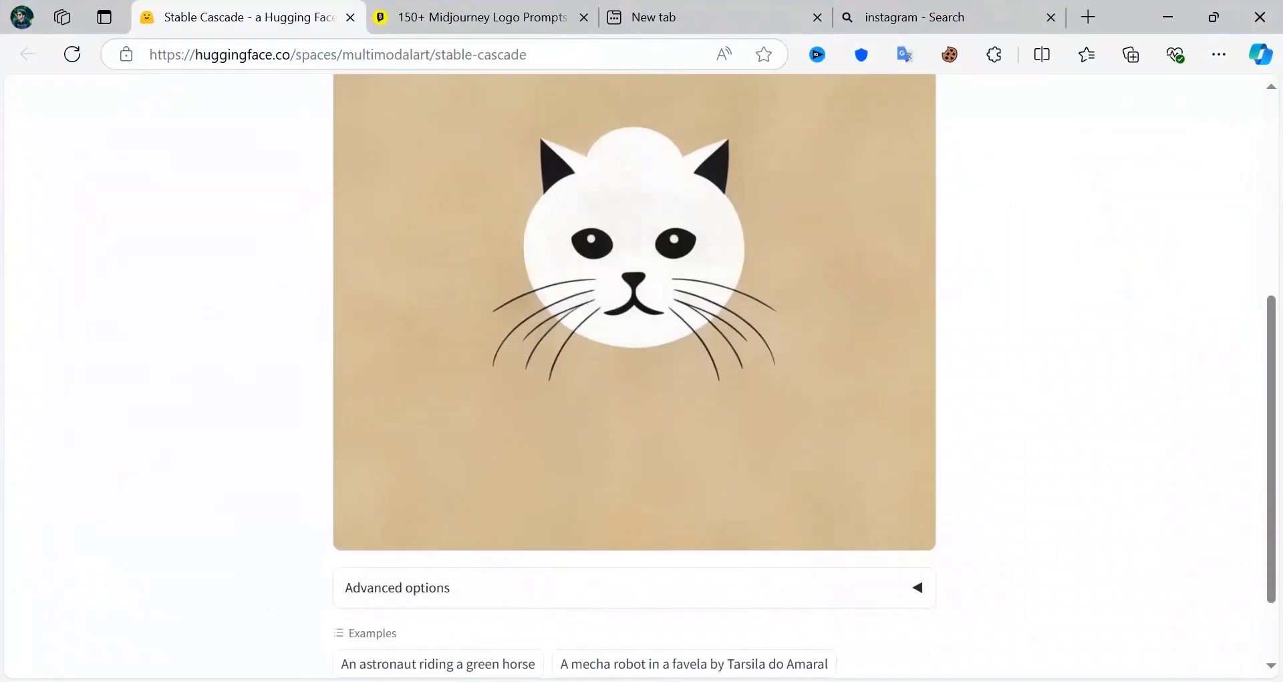
pyautogui.scroll(5, 555, 194)
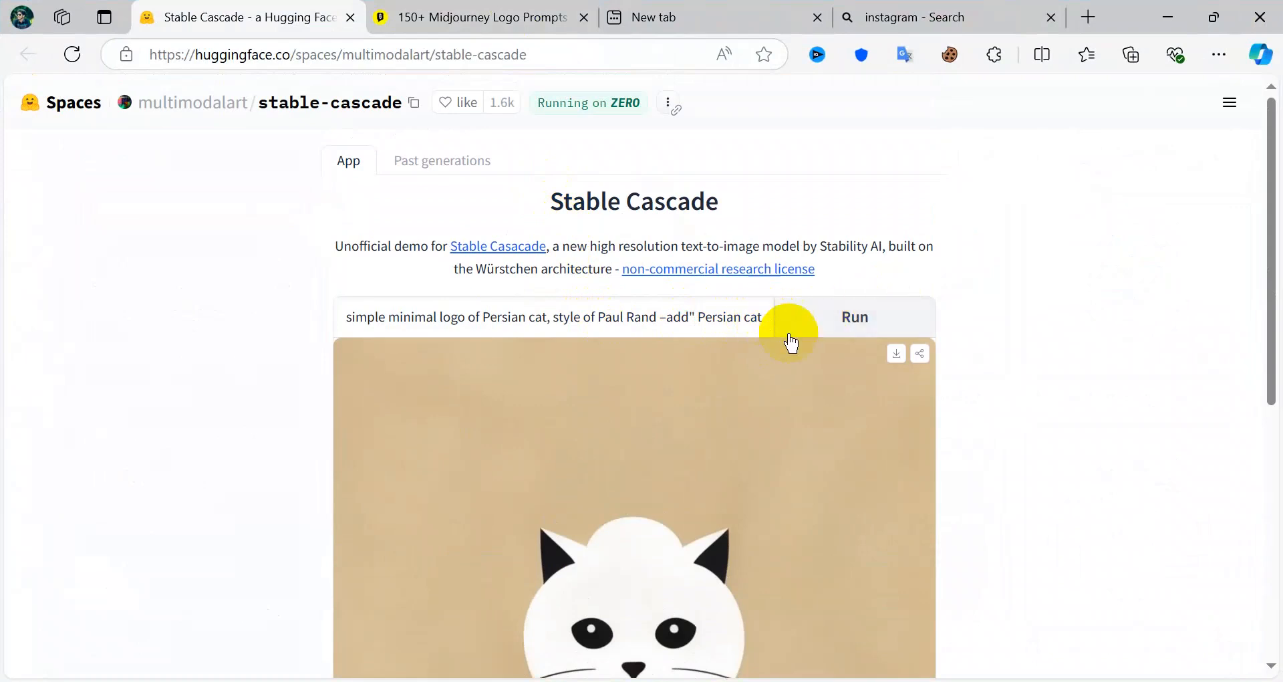
pyautogui.moveTo(688, 317); pyautogui.dragTo(776, 321)
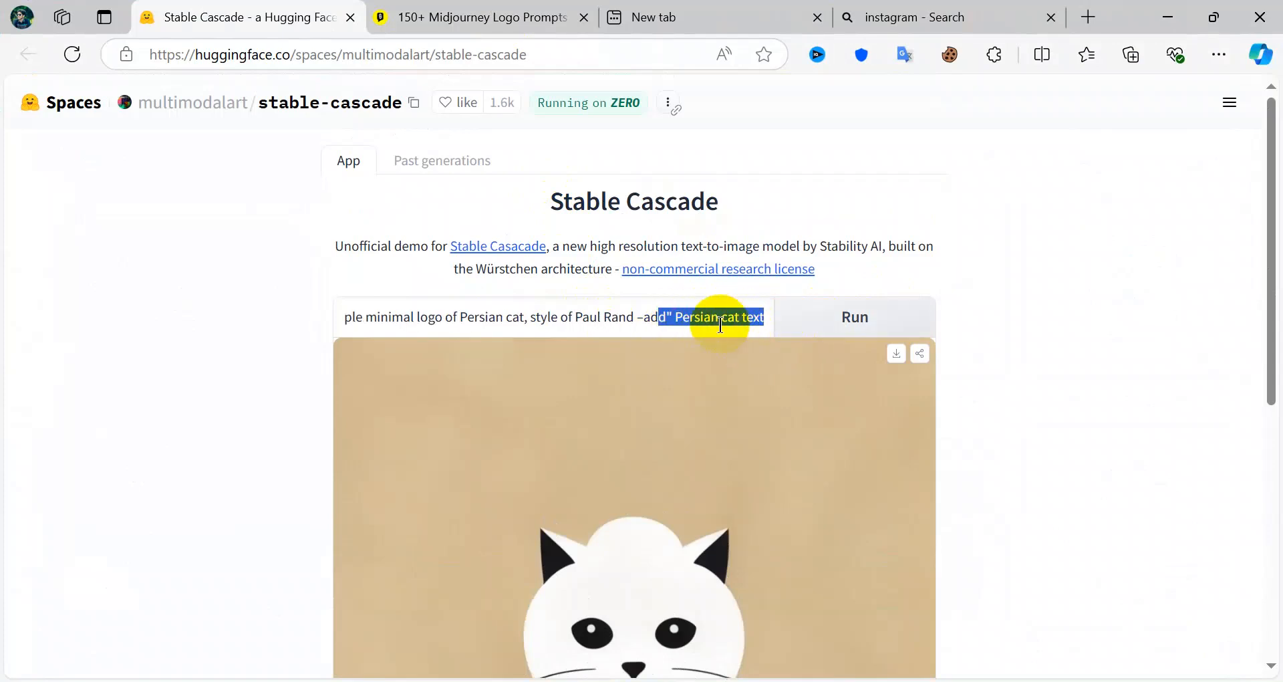
pyautogui.click(742, 319)
pyautogui.press('Delete')
pyautogui.press('Delete')
pyautogui.press('Delete')
pyautogui.press('Delete')
pyautogui.write('"')
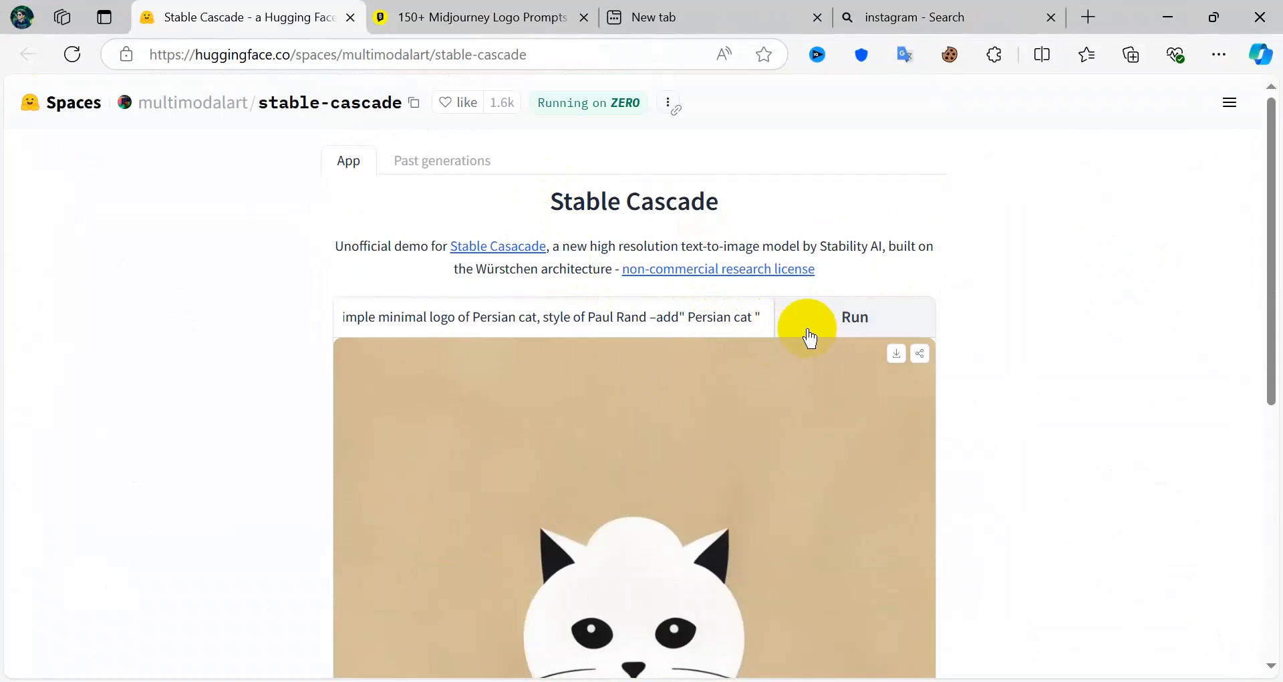
# - Generate a logo from the prompt with the quoted "Persian cat" and view the result
pyautogui.click(835, 328)
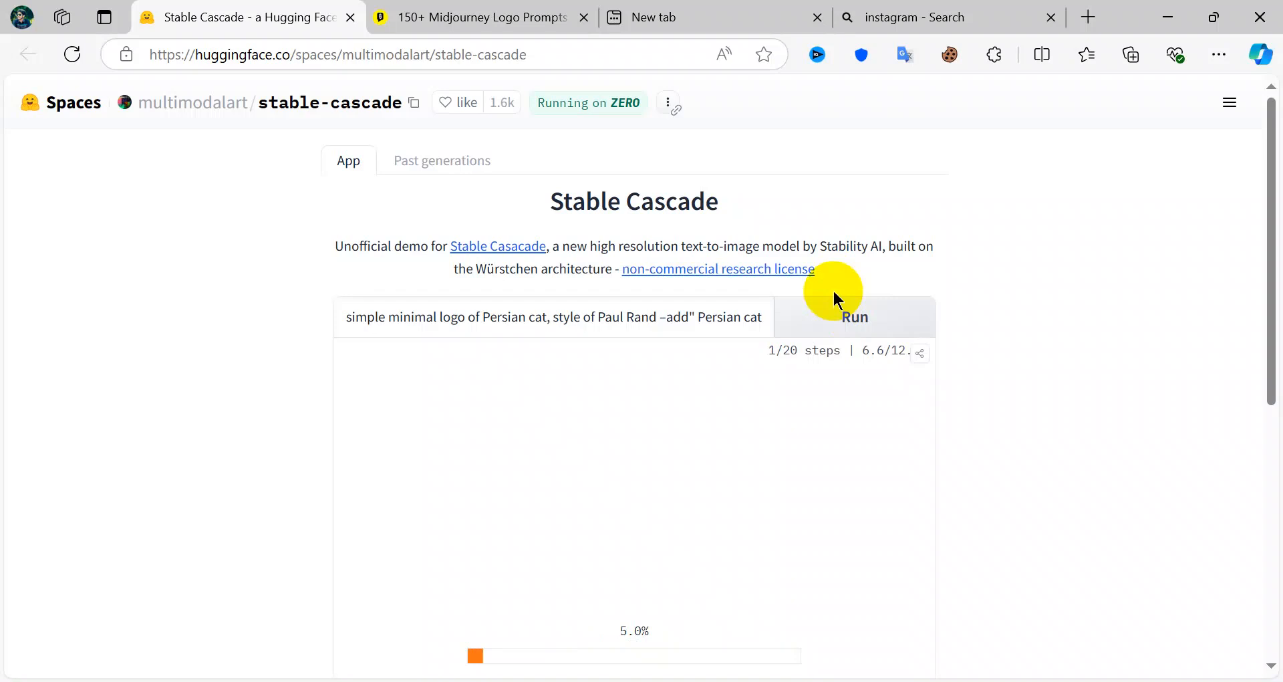
pyautogui.scroll(-1, 833, 288)
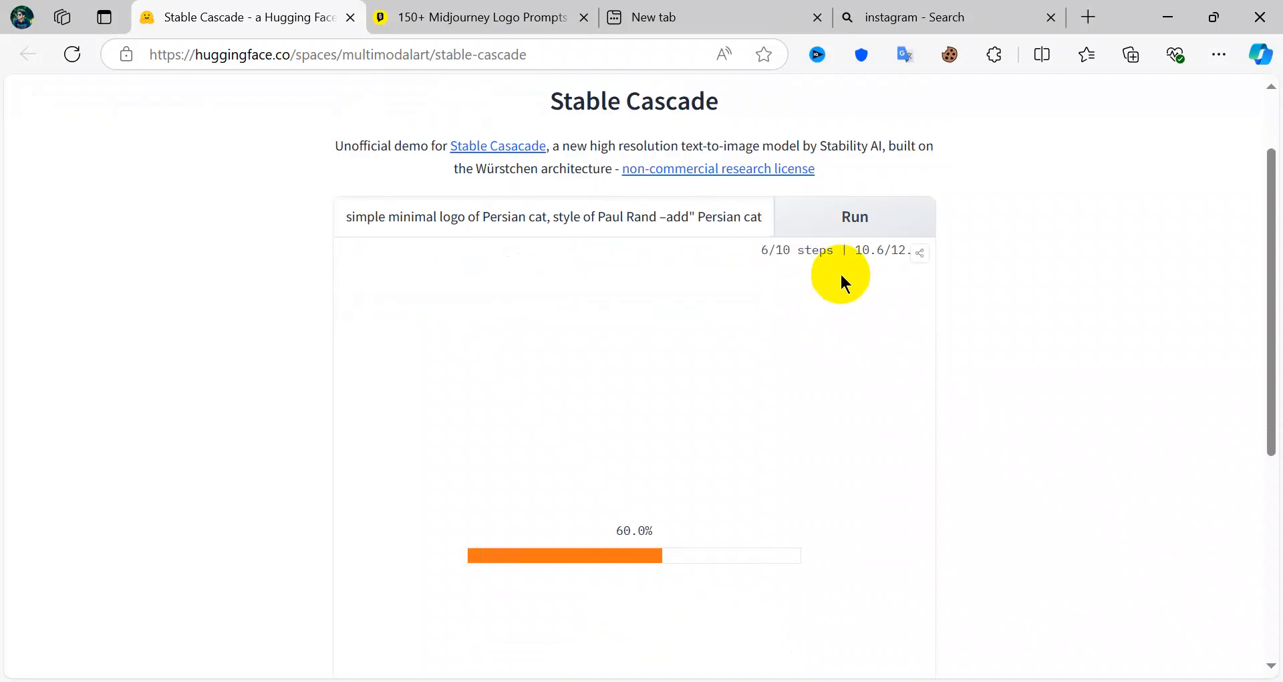
pyautogui.scroll(-2, 843, 278)
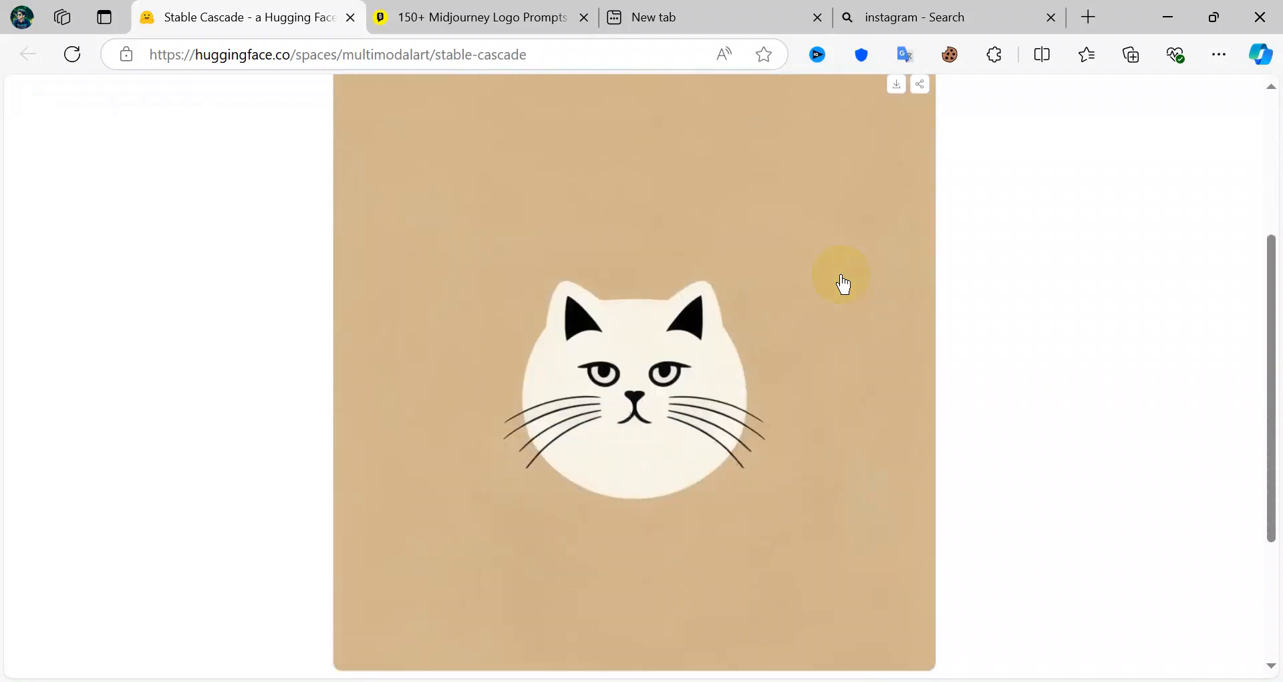
# - Copy the prompt "Vector graphic logo of frog, simple minimal, by Rob Janoff –no realistic photo details" from the logo prompts article
pyautogui.click(437, 12)
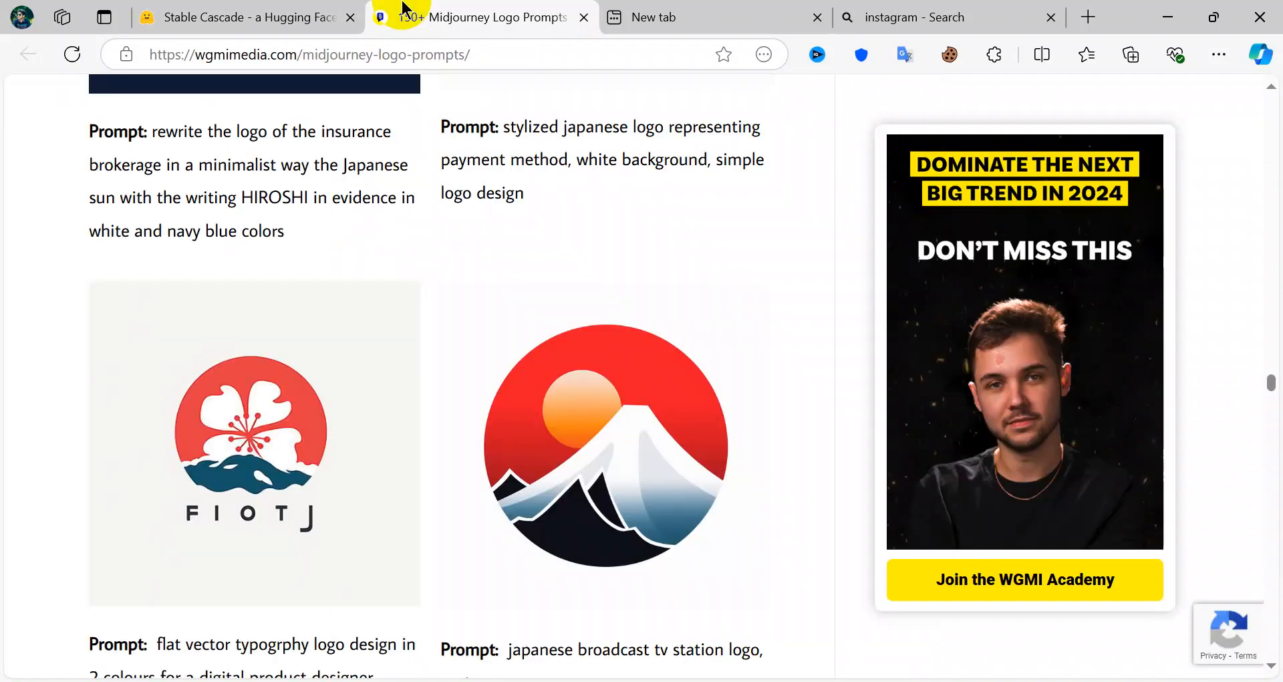
pyautogui.scroll(15, 542, 227)
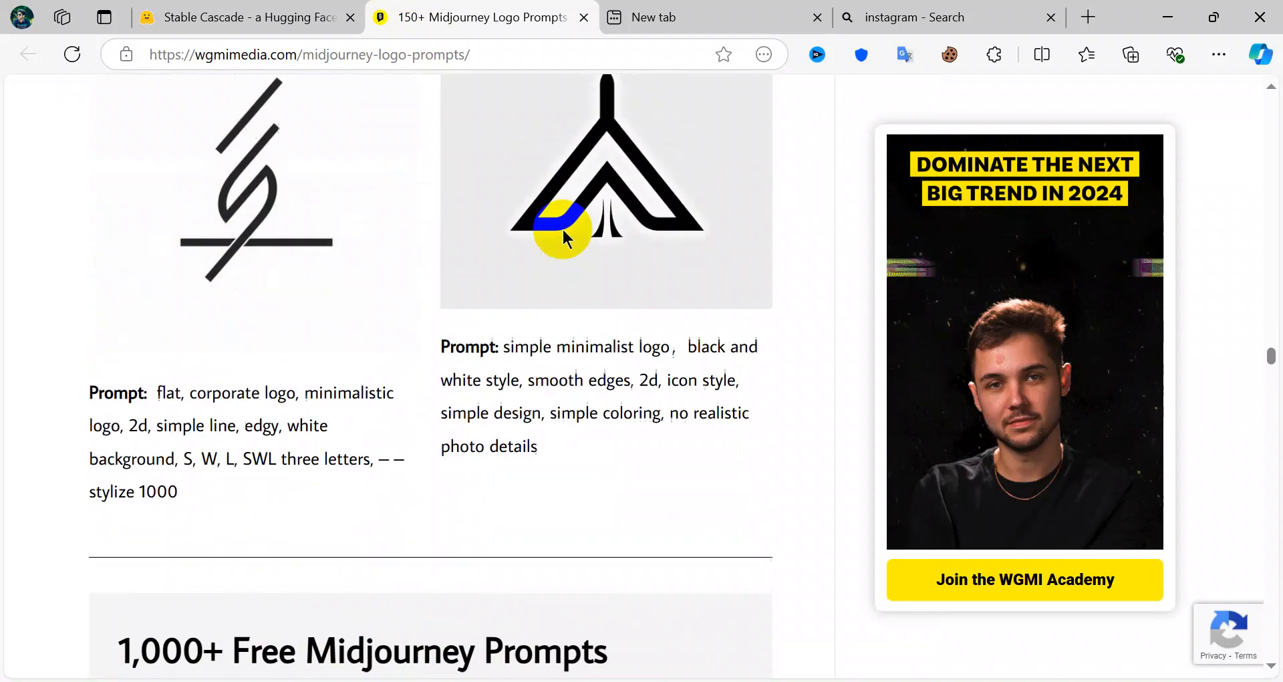
pyautogui.scroll(20, 563, 229)
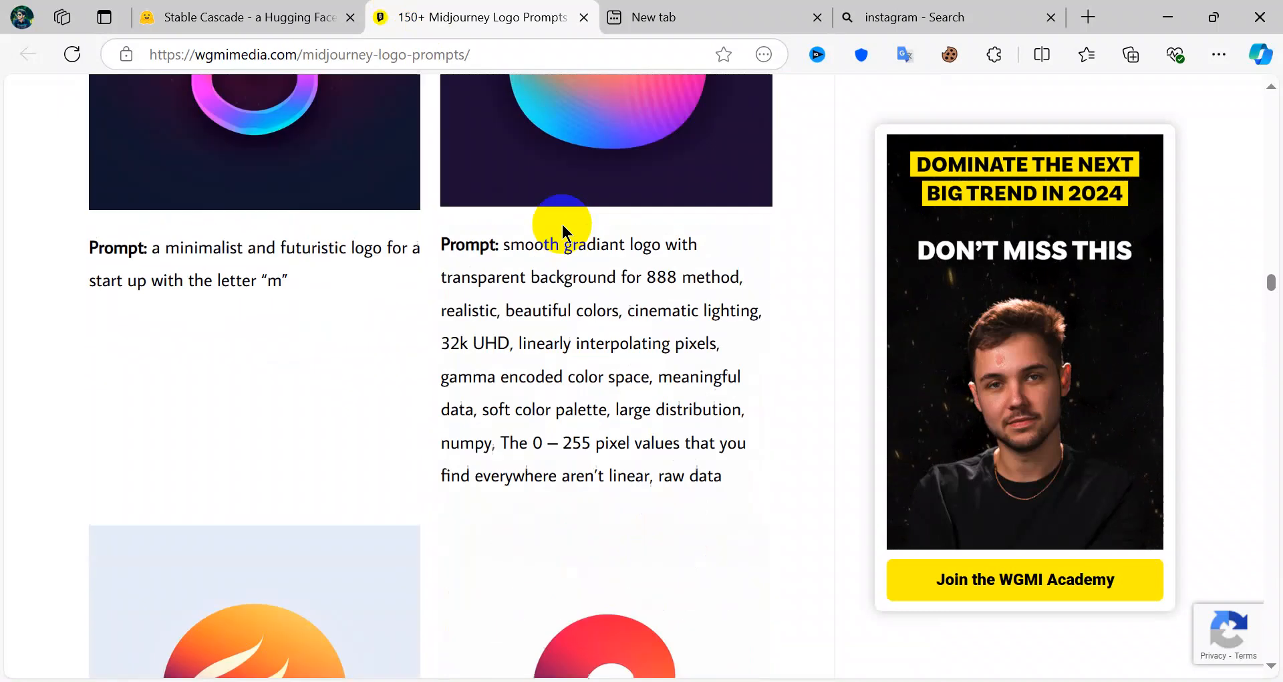
pyautogui.scroll(12, 562, 222)
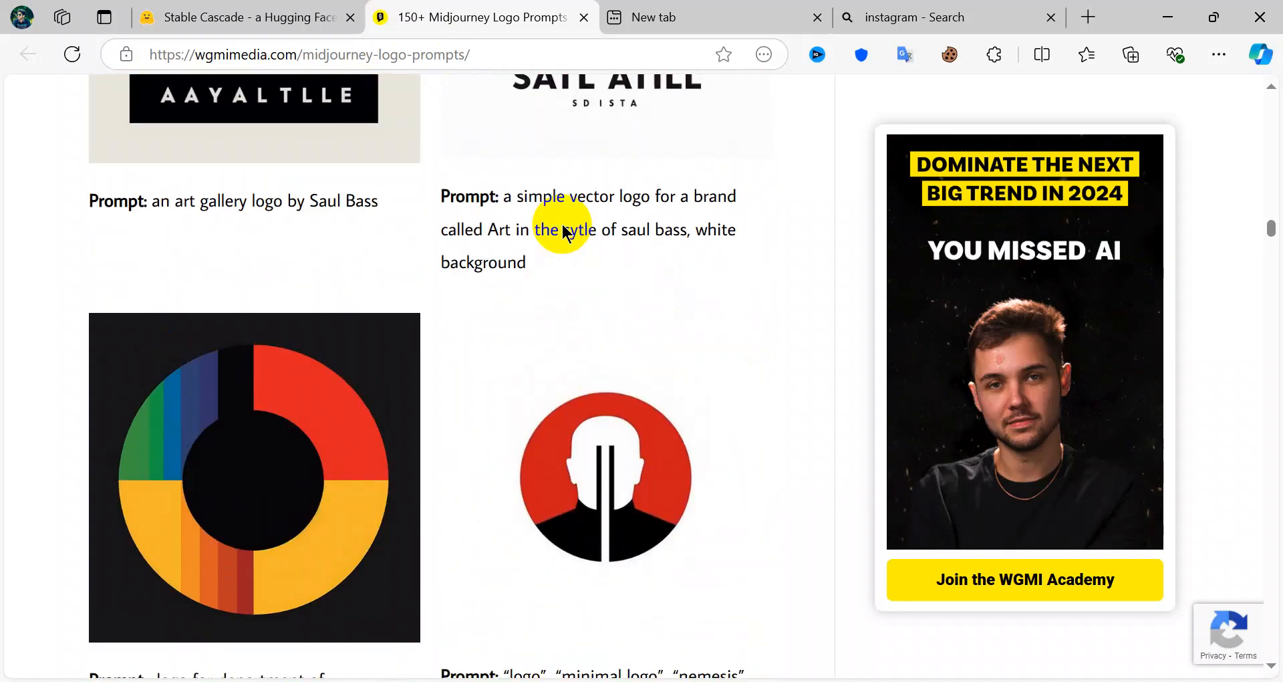
pyautogui.scroll(8, 562, 222)
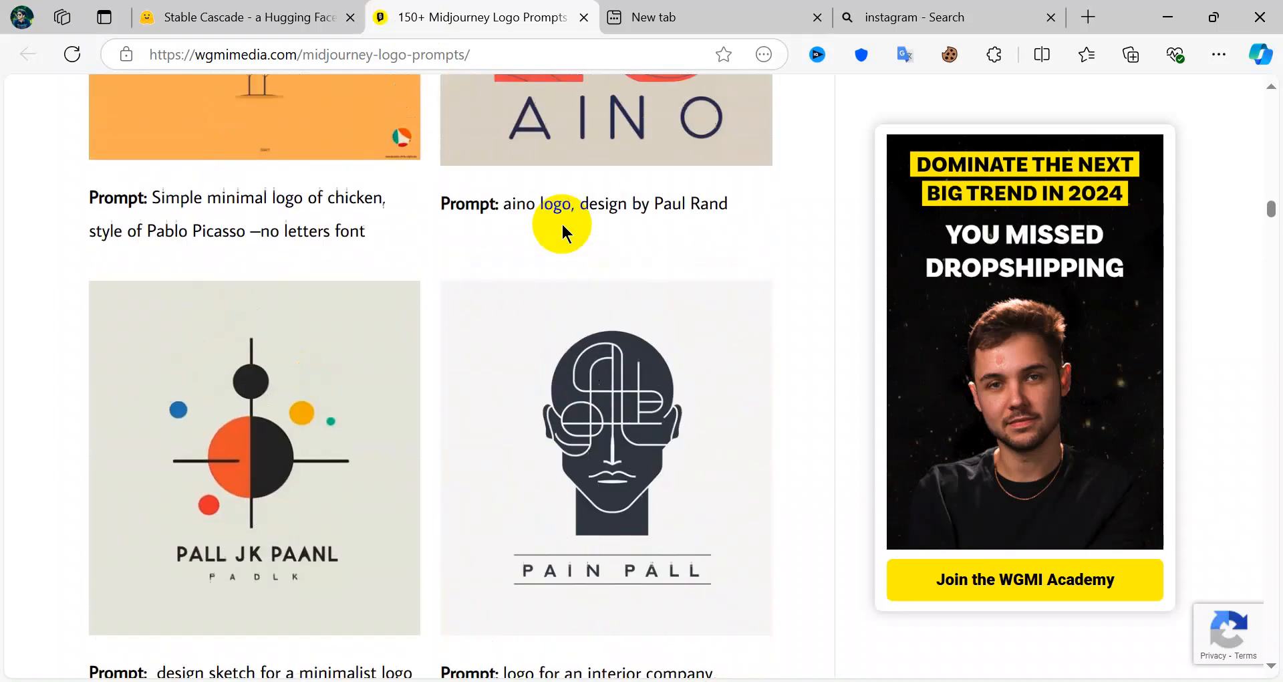
pyautogui.scroll(4, 563, 226)
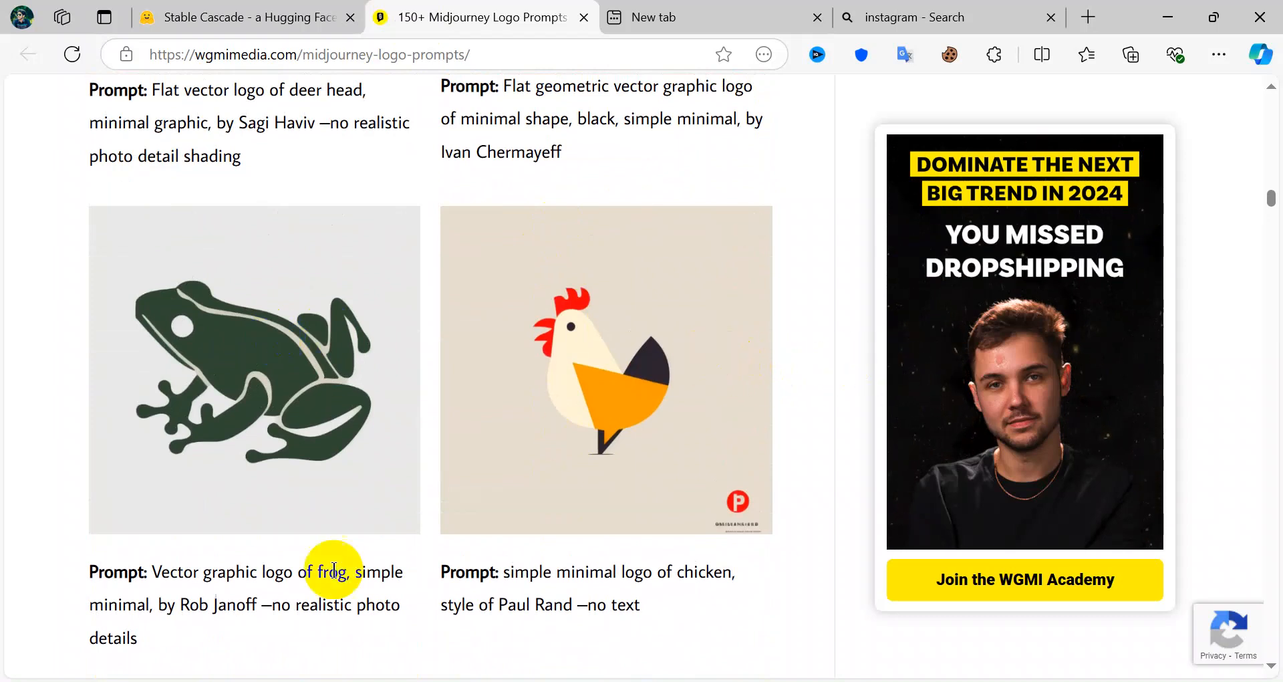
pyautogui.moveTo(156, 570); pyautogui.dragTo(177, 636)
pyautogui.hotkey('ctrl', 'shift', 'e')
pyautogui.click(1186, 141)
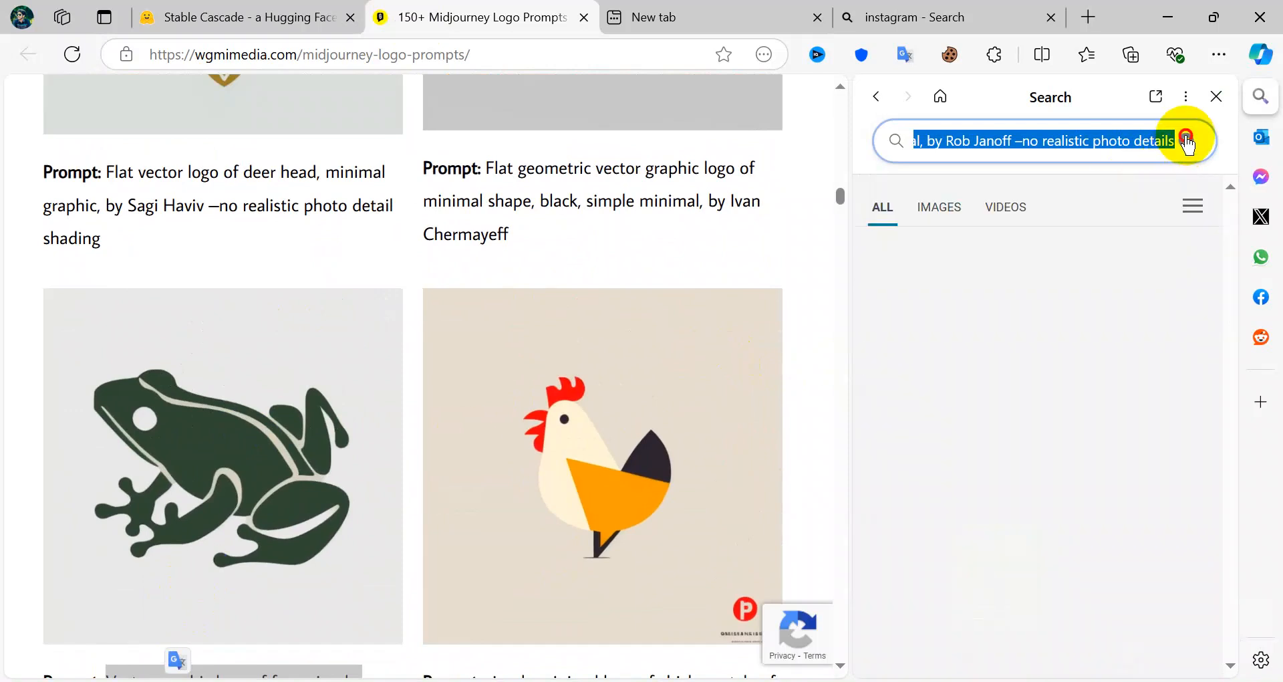
pyautogui.scroll(-5, 192, 510)
pyautogui.click(142, 412)
pyautogui.rightClick(142, 412)
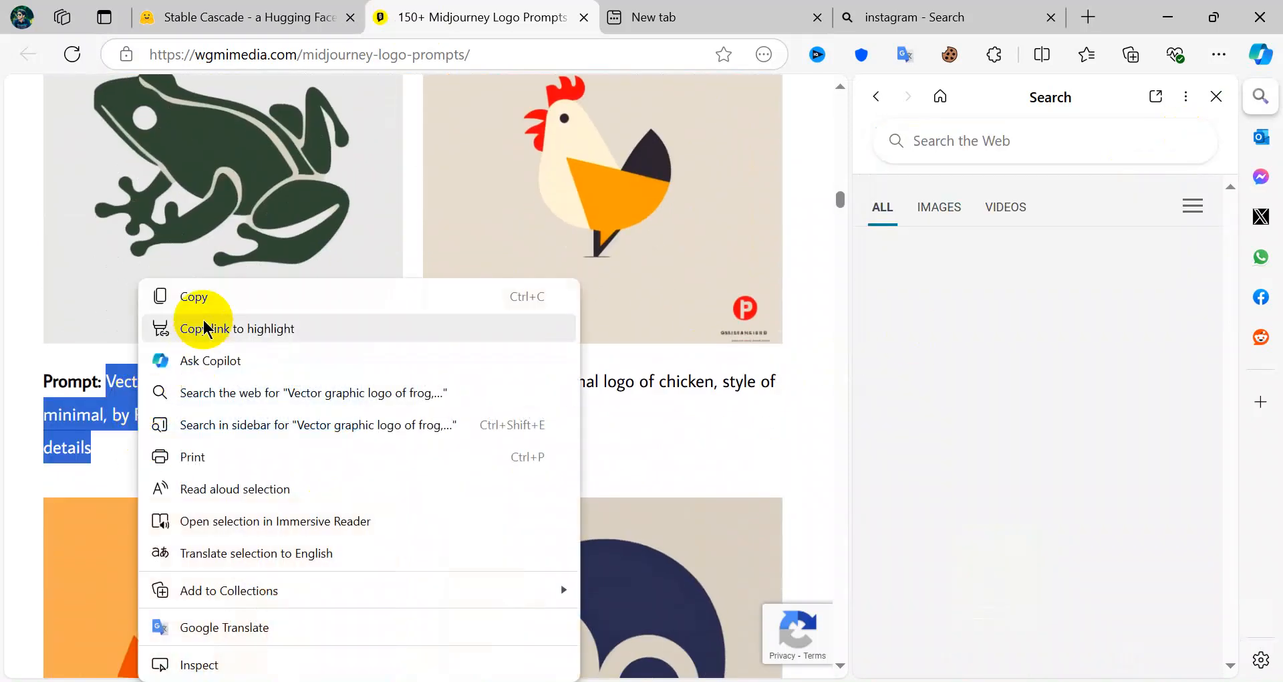
pyautogui.click(195, 294)
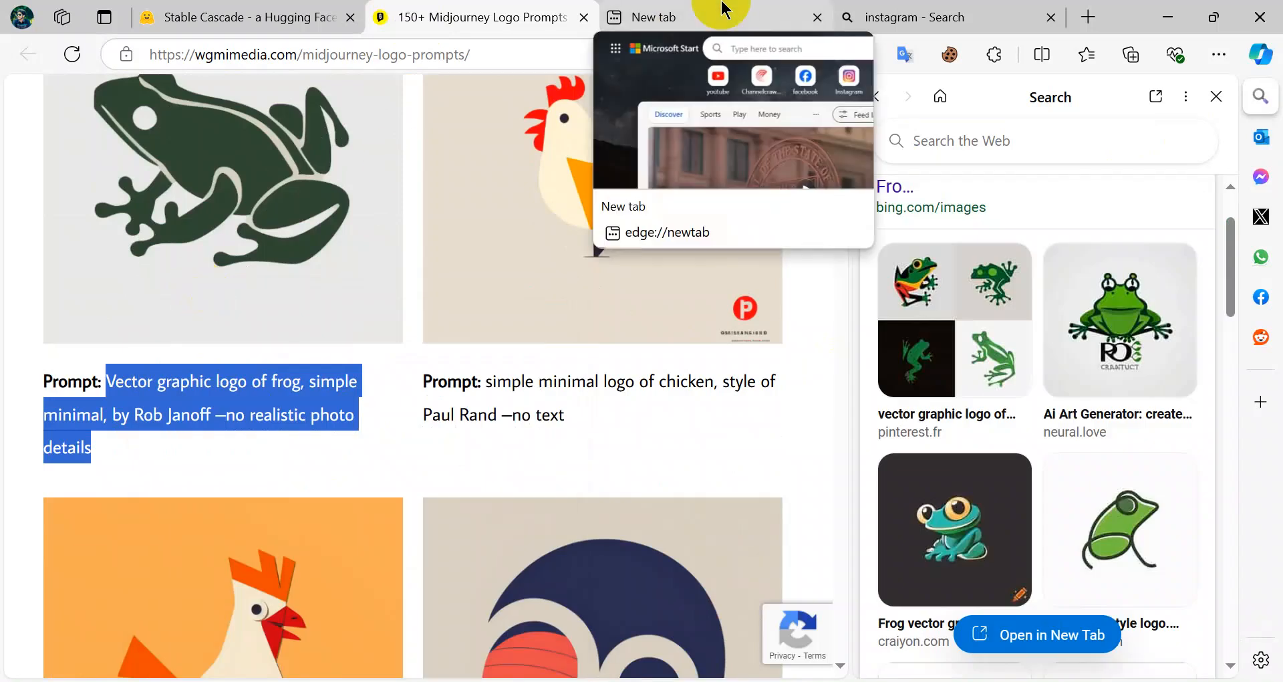
# - Replace the entire Stable Cascade prompt with the copied frog logo prompt
pyautogui.click(722, 9)
pyautogui.click(161, 17)
pyautogui.scroll(4, 581, 340)
pyautogui.click(434, 314)
pyautogui.hotkey('ctrl', 'a')
pyautogui.rightClick(438, 312)
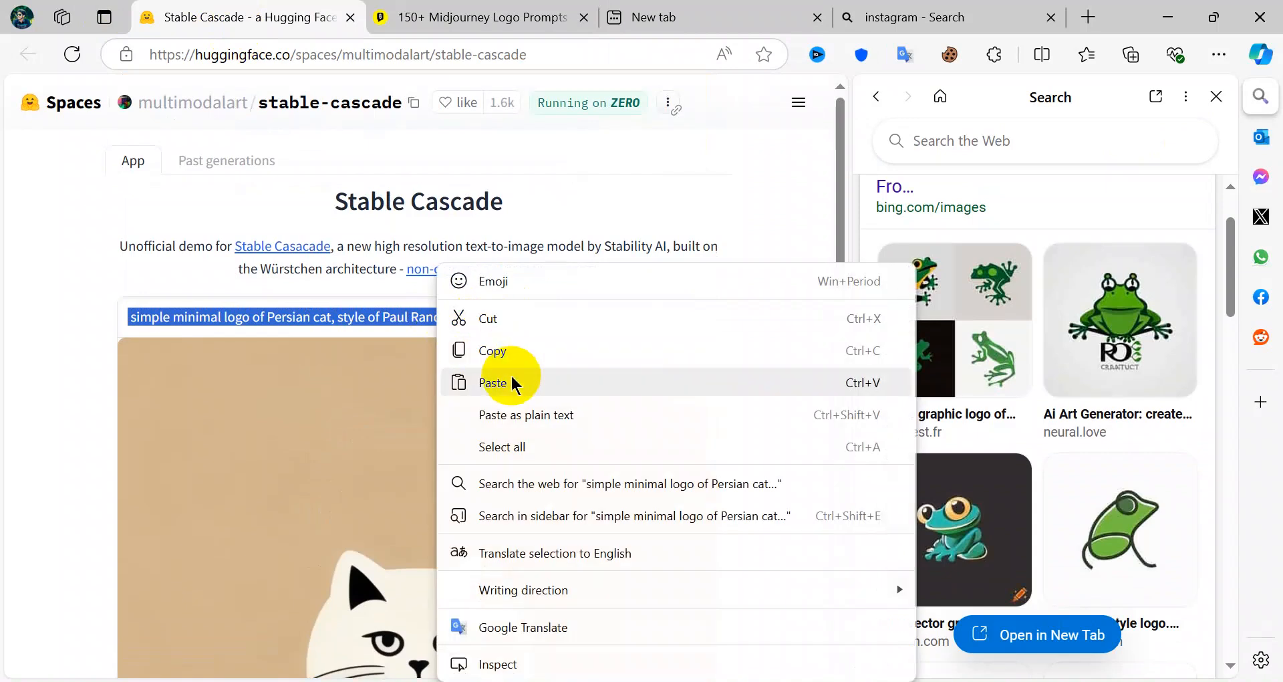
pyautogui.click(507, 379)
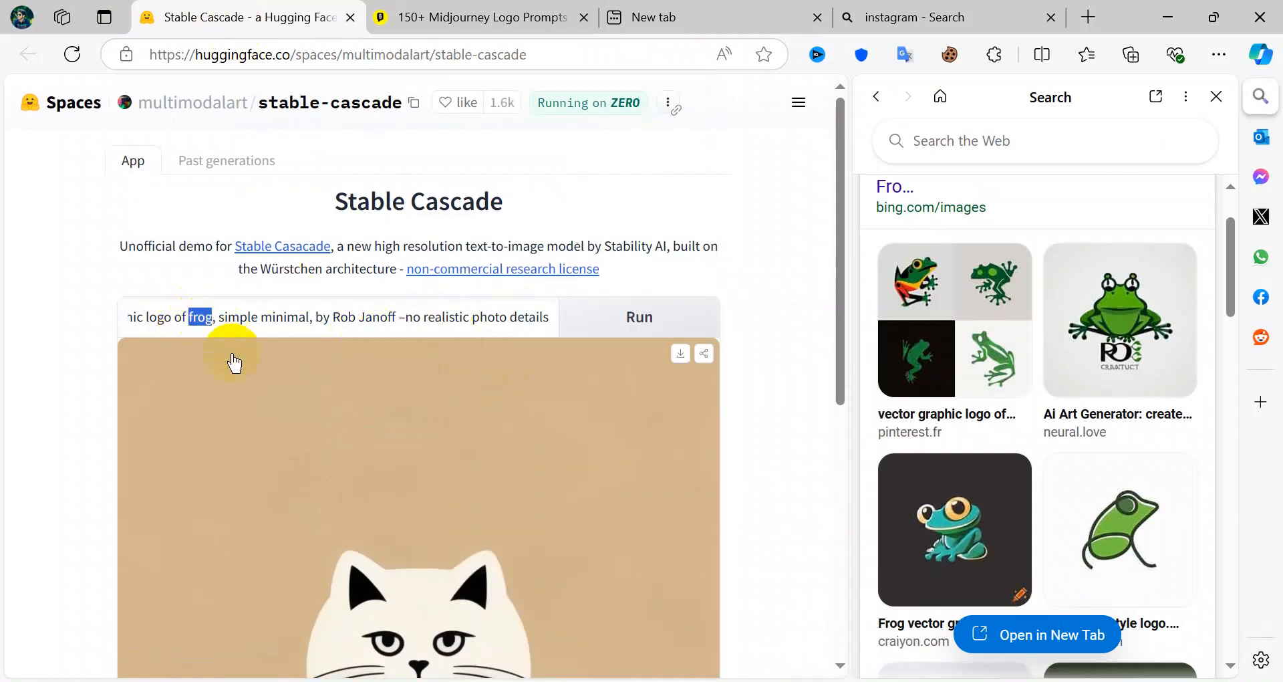
# - Replace "frog" with "Persian cat" in the Stable Cascade prompt and try to generate the logo
pyautogui.press('super+v')
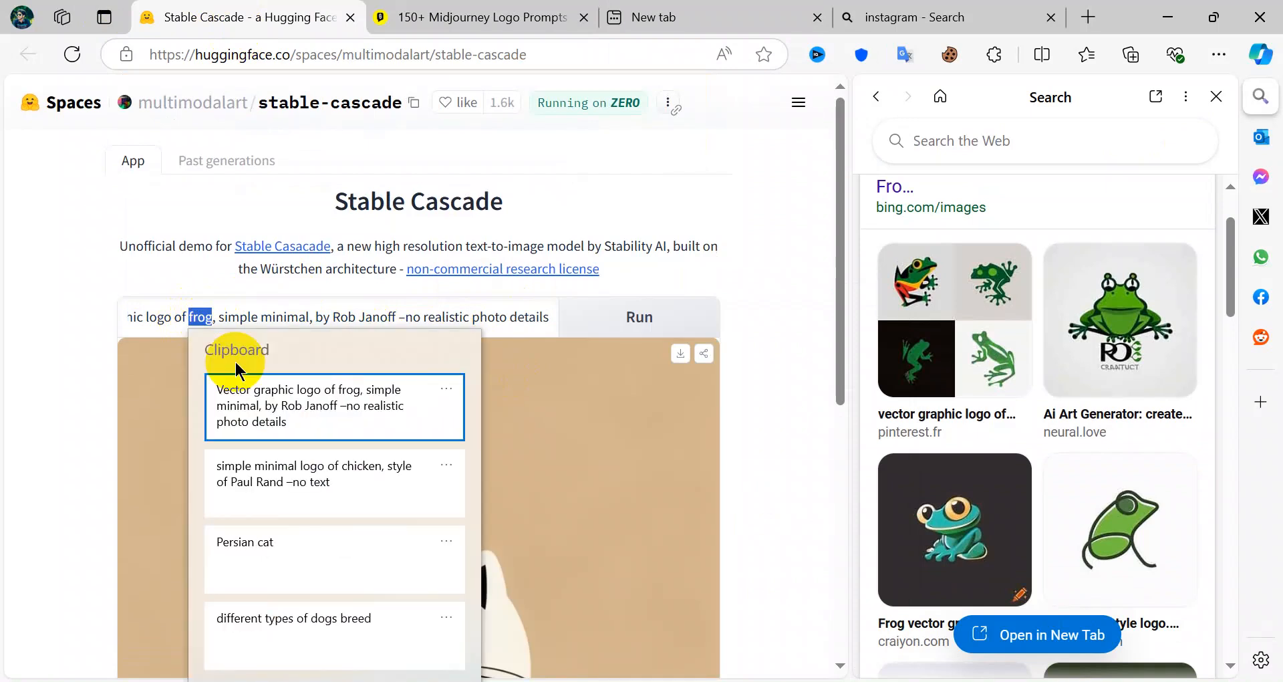
pyautogui.click(298, 556)
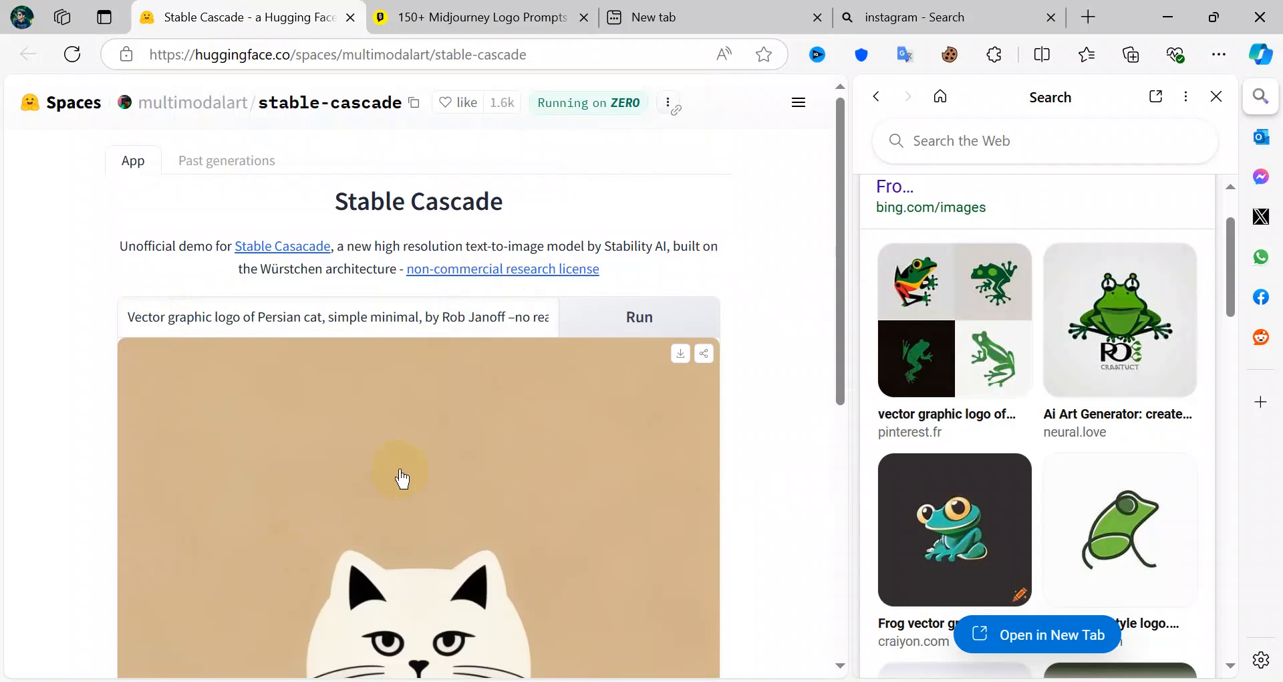
pyautogui.click(622, 320)
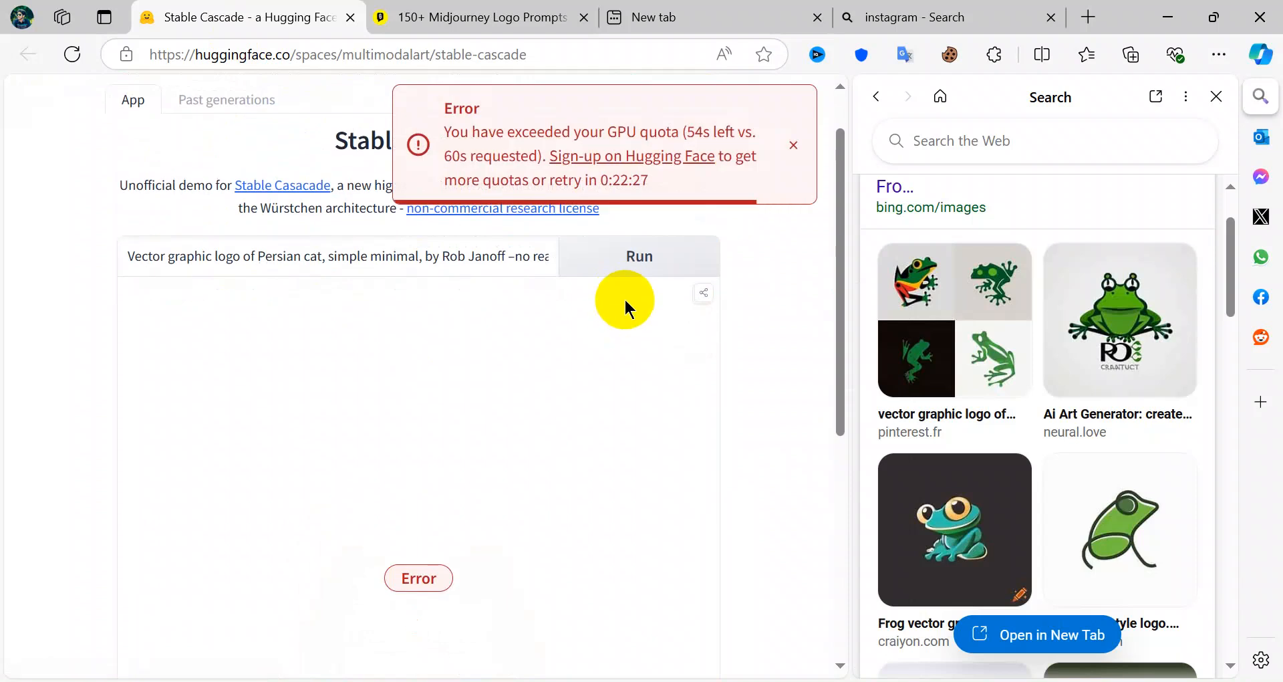
pyautogui.click(788, 143)
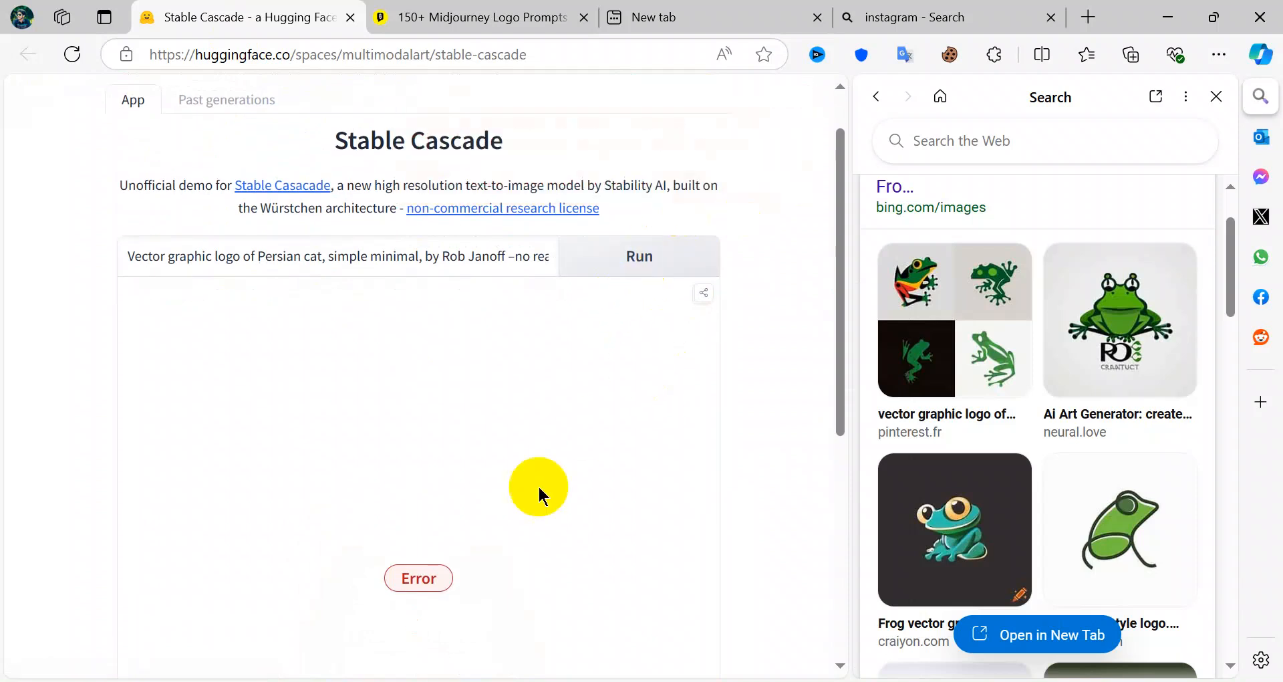
pyautogui.click(635, 268)
# - Close the web search sidebar and the error notice, and reload the Stable Cascade page
pyautogui.click(1217, 96)
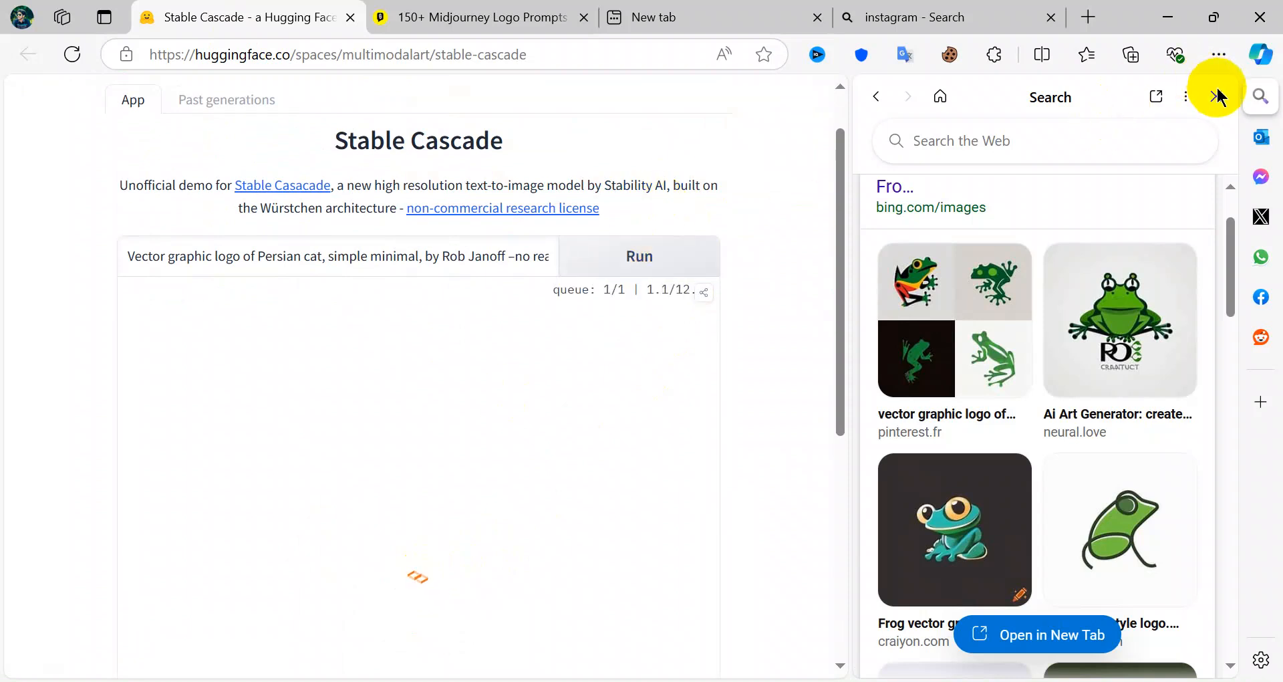
pyautogui.click(1227, 208)
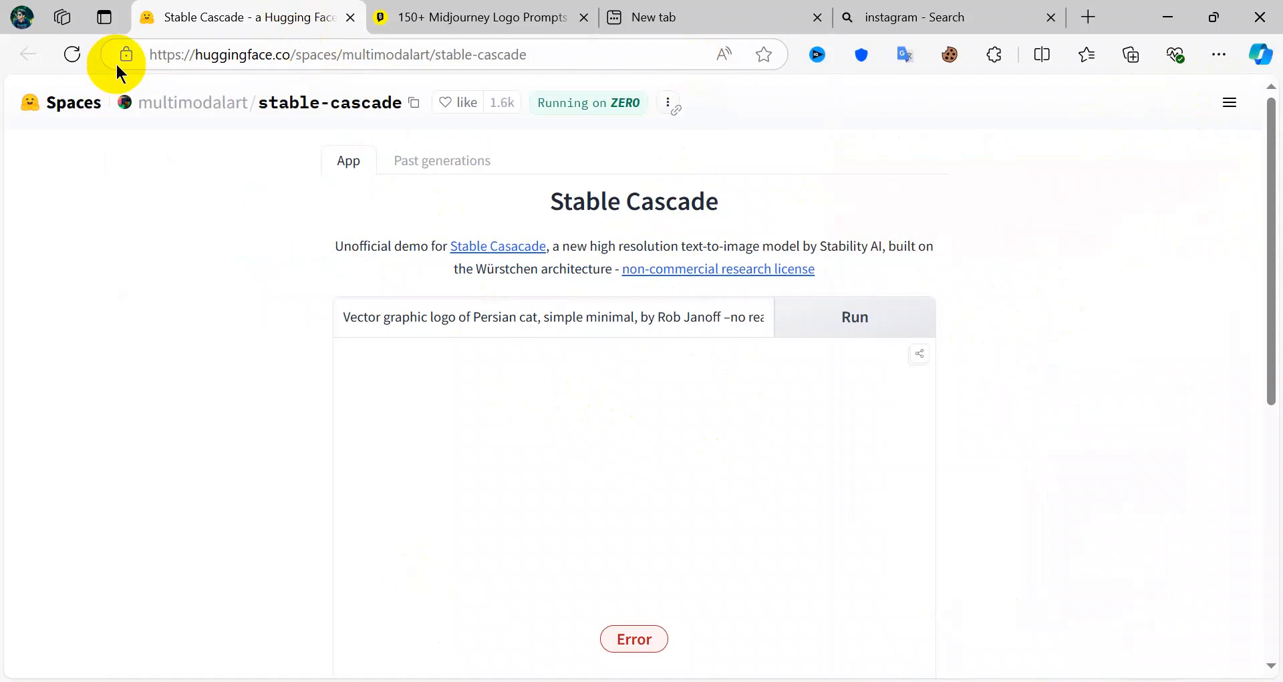
pyautogui.click(74, 59)
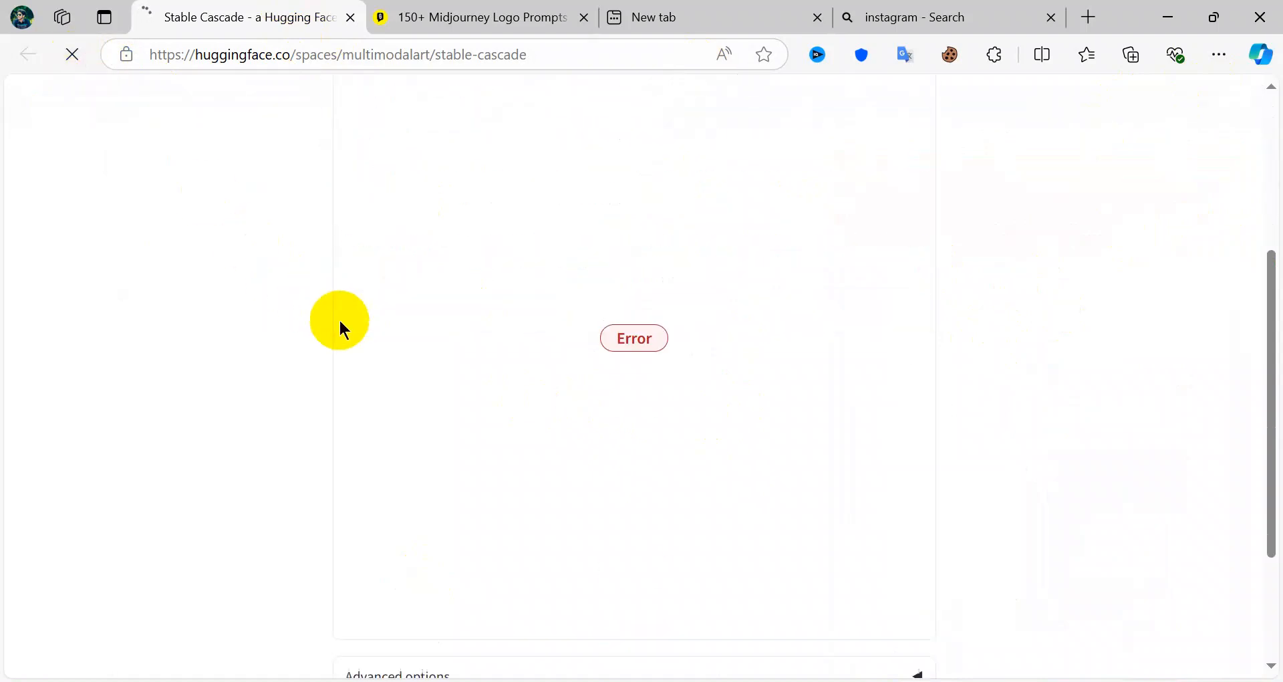
pyautogui.click(518, 325)
pyautogui.hotkey('ctrl', 'a')
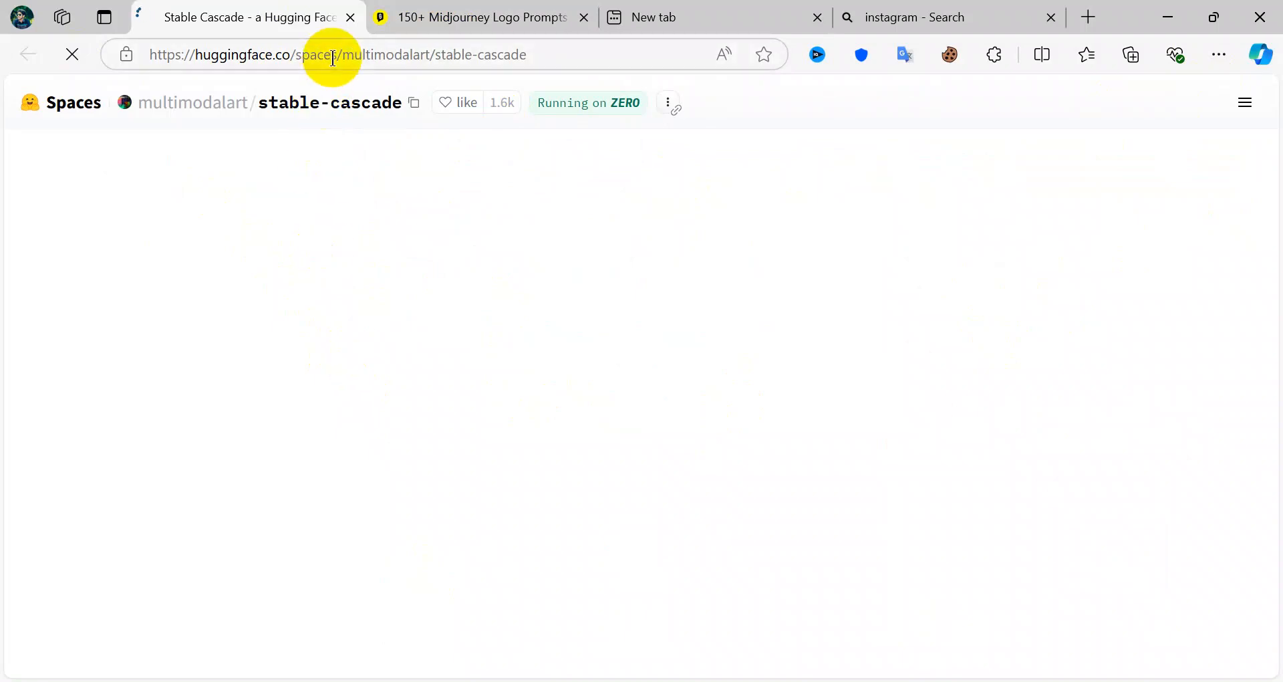
# - Copy the web address of the Stable Cascade page
pyautogui.moveTo(422, 19)
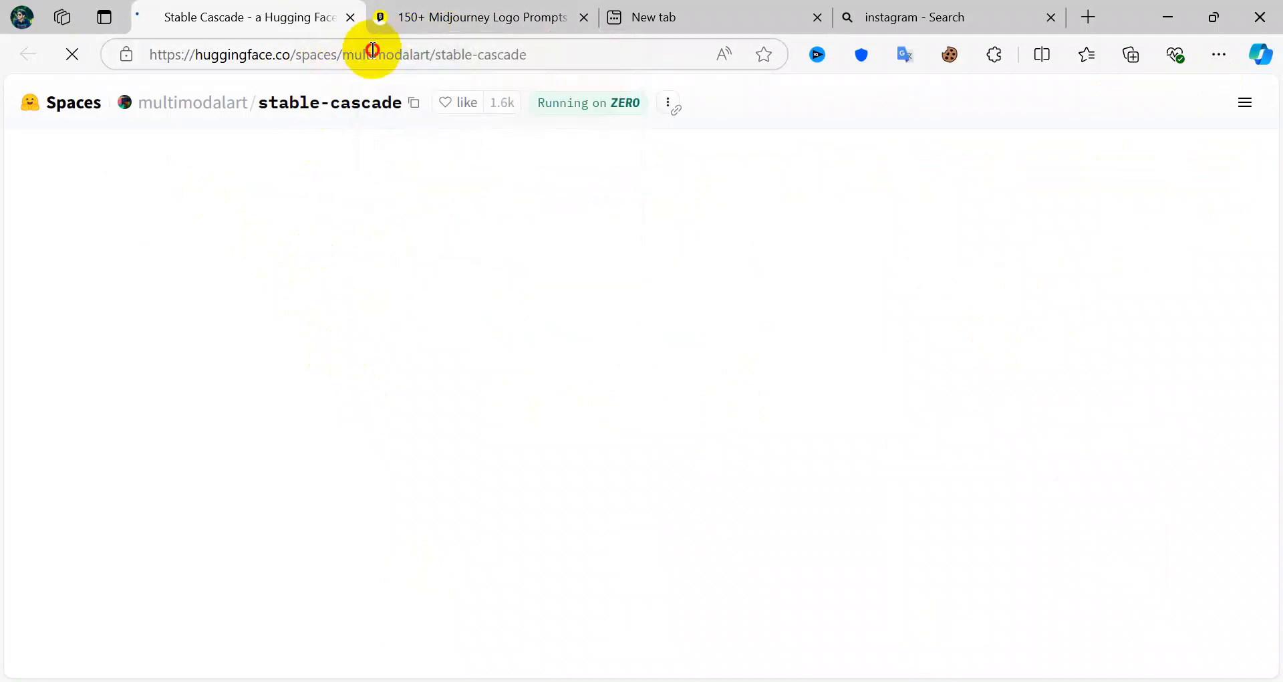
pyautogui.rightClick(375, 52)
pyautogui.press('super+c')
# - Switch to Chrome, load Facebook in a new tab and open the Kola IT Center group chat
pyautogui.click(518, 674)
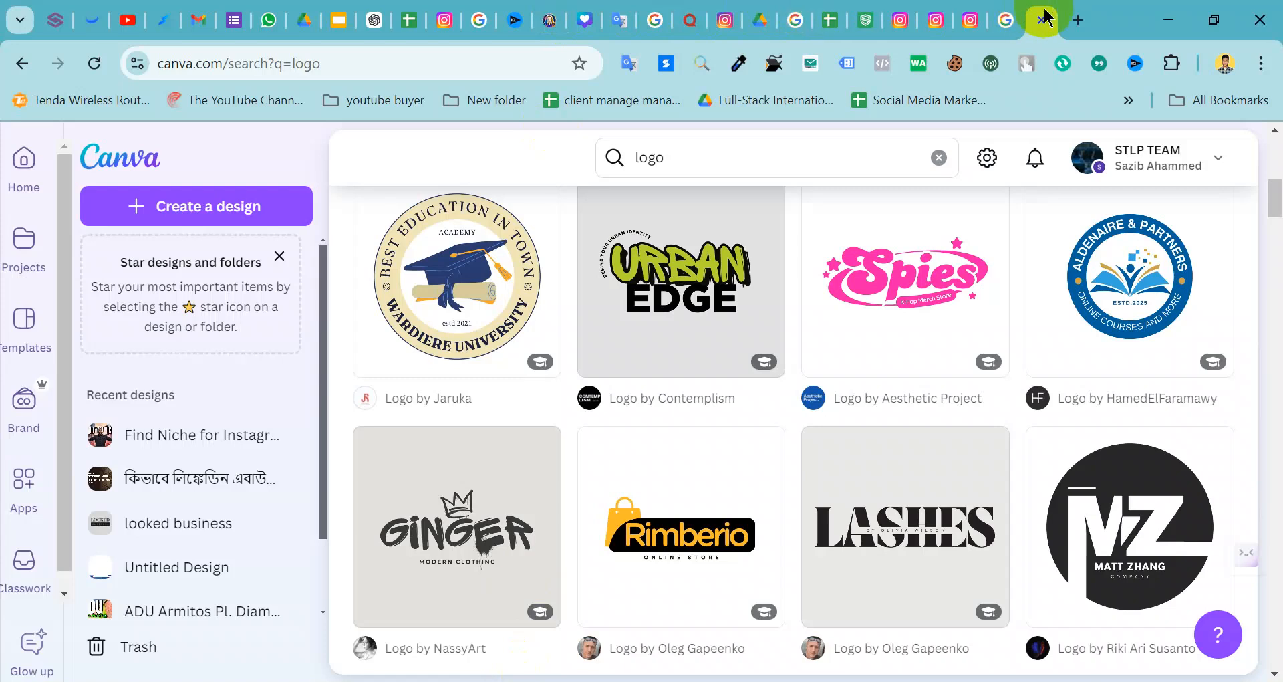
pyautogui.click(1076, 22)
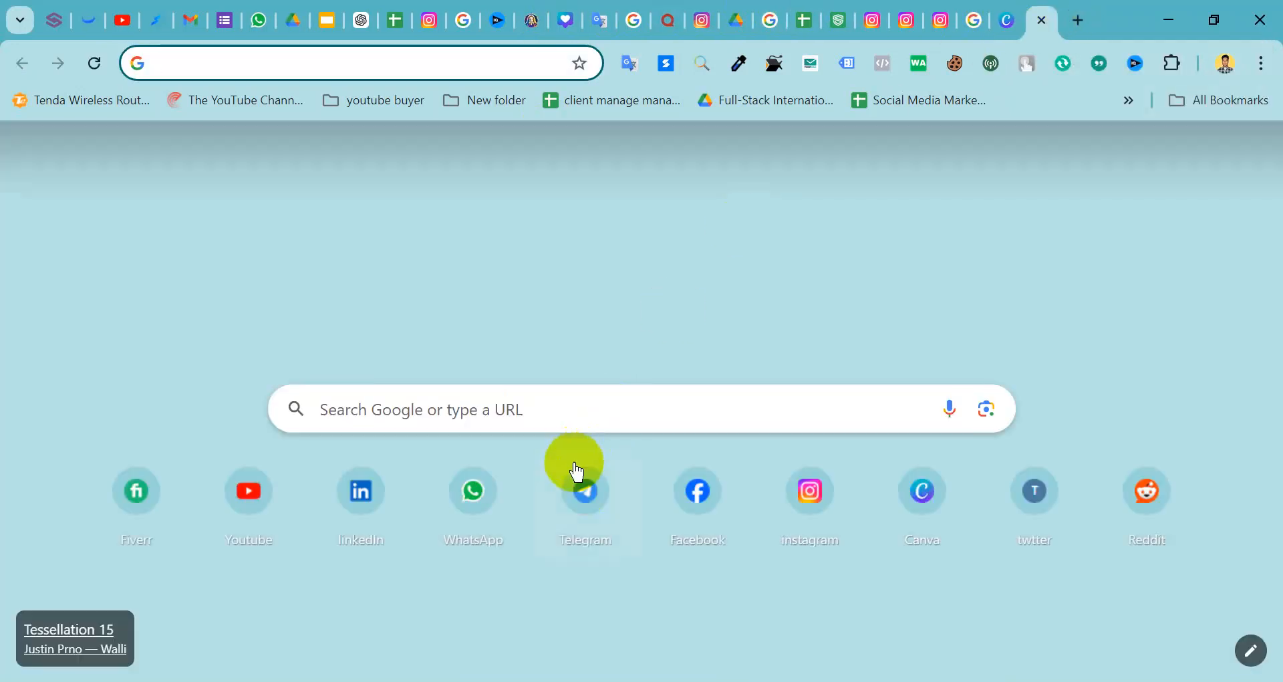
pyautogui.click(712, 501)
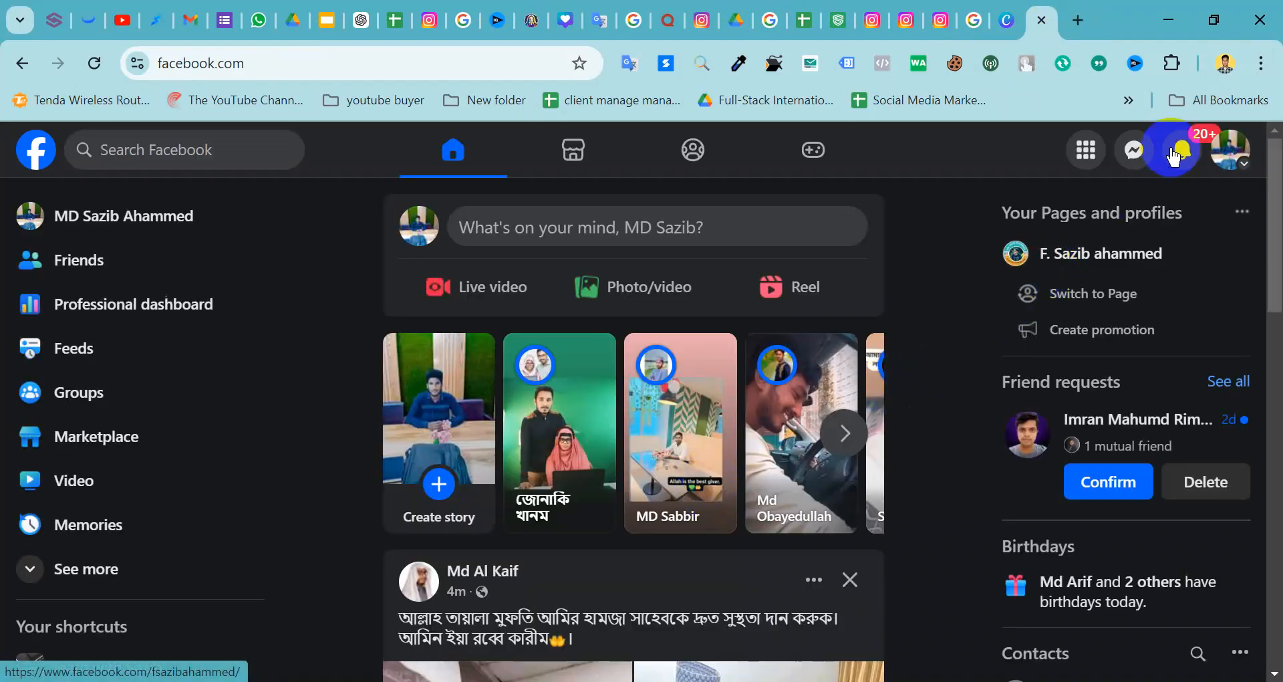
pyautogui.click(1141, 155)
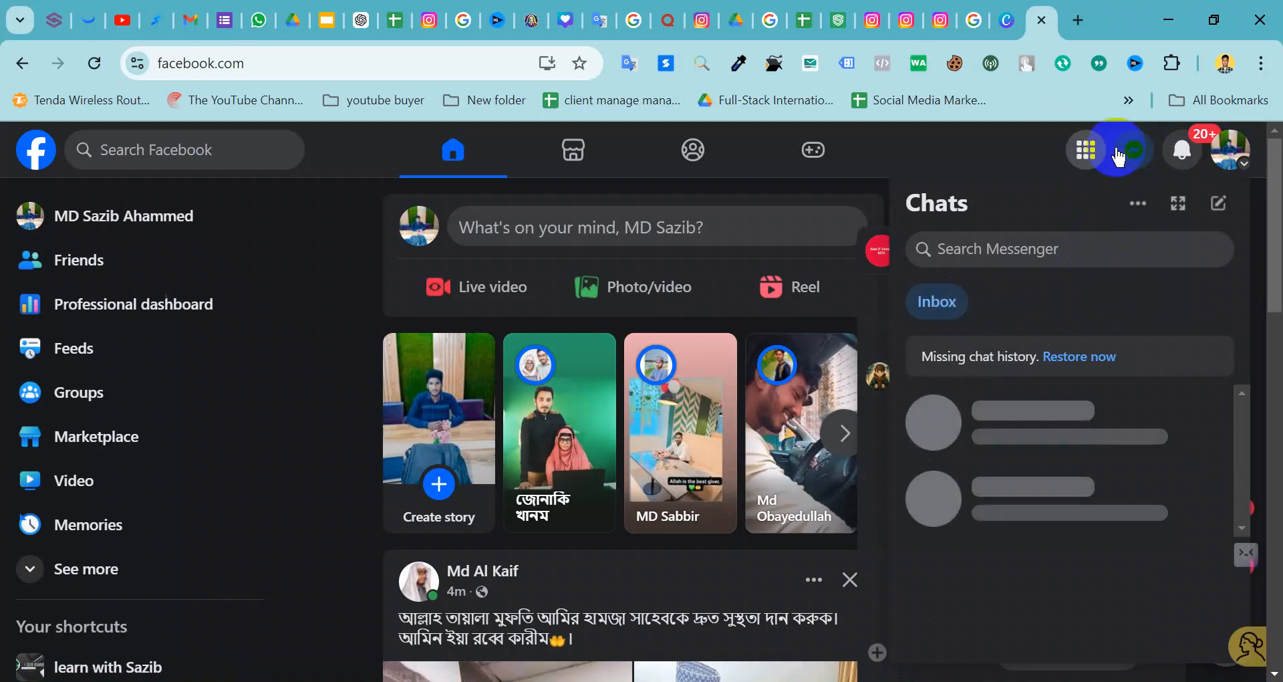
pyautogui.click(1132, 152)
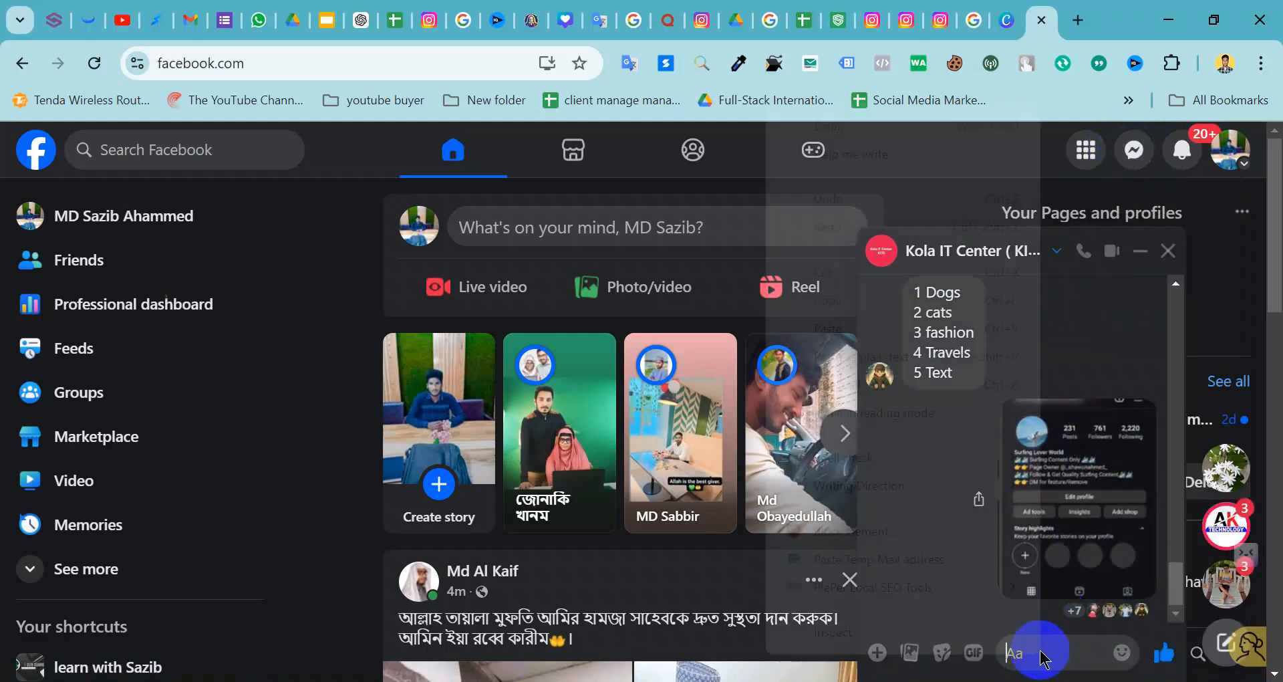
pyautogui.rightClick(1041, 652)
pyautogui.click(865, 367)
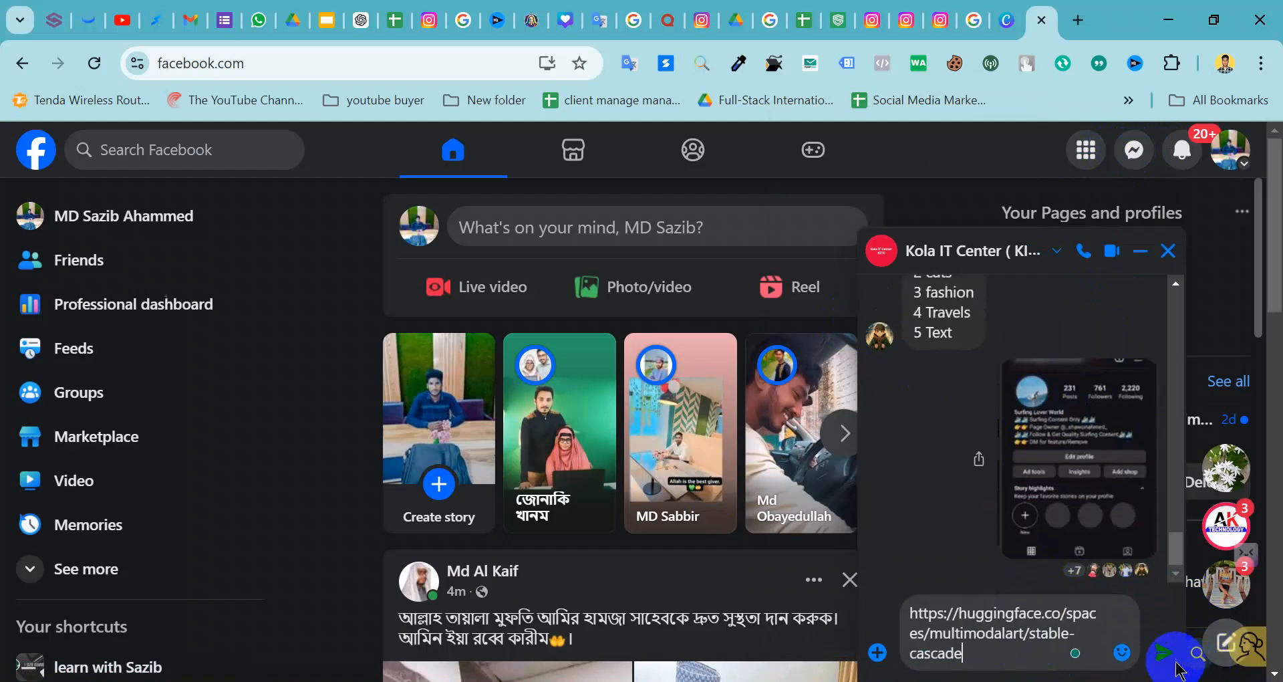
pyautogui.click(1182, 665)
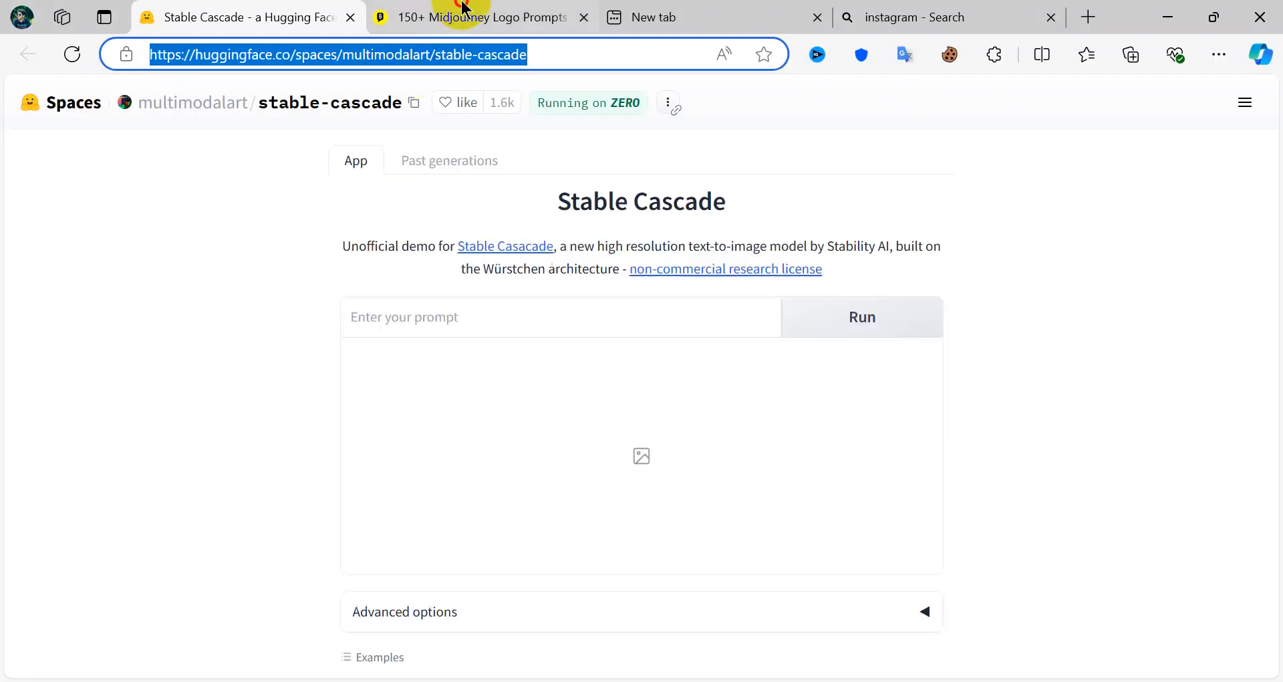
# - Go back to Edge and copy the web address of the Midjourney logo prompts article
pyautogui.click(466, 8)
pyautogui.click(493, 52)
pyautogui.rightClick(495, 53)
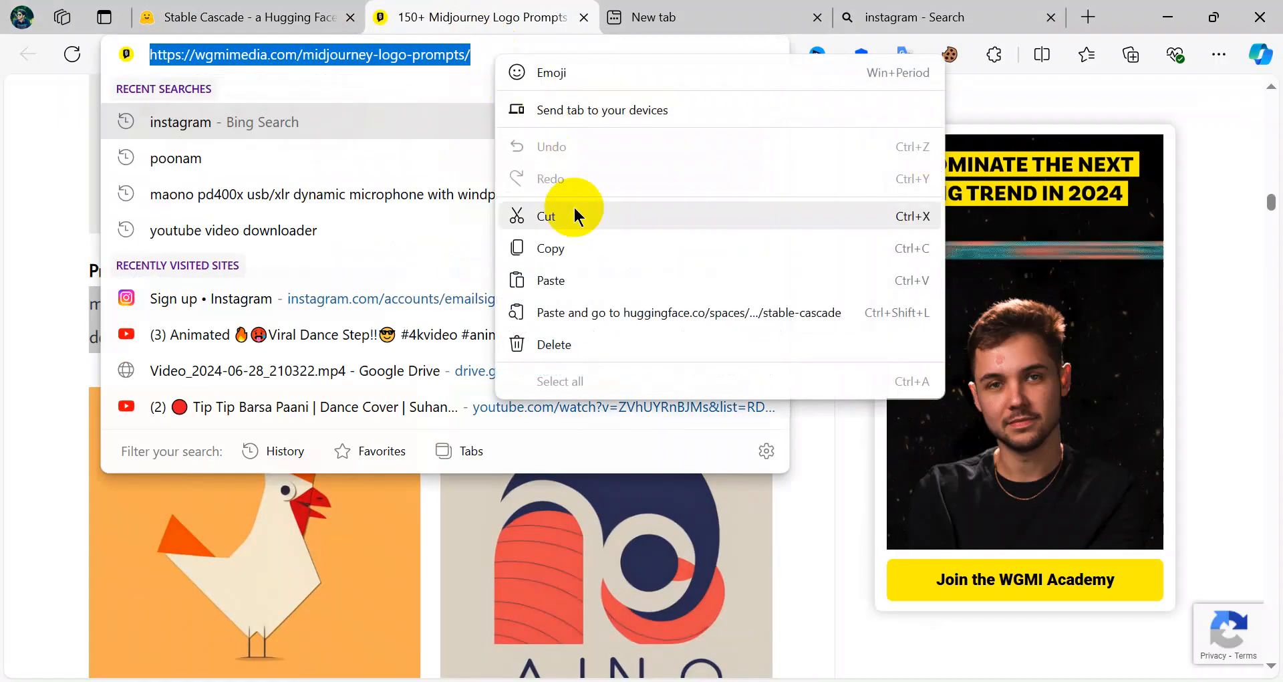
pyautogui.click(581, 246)
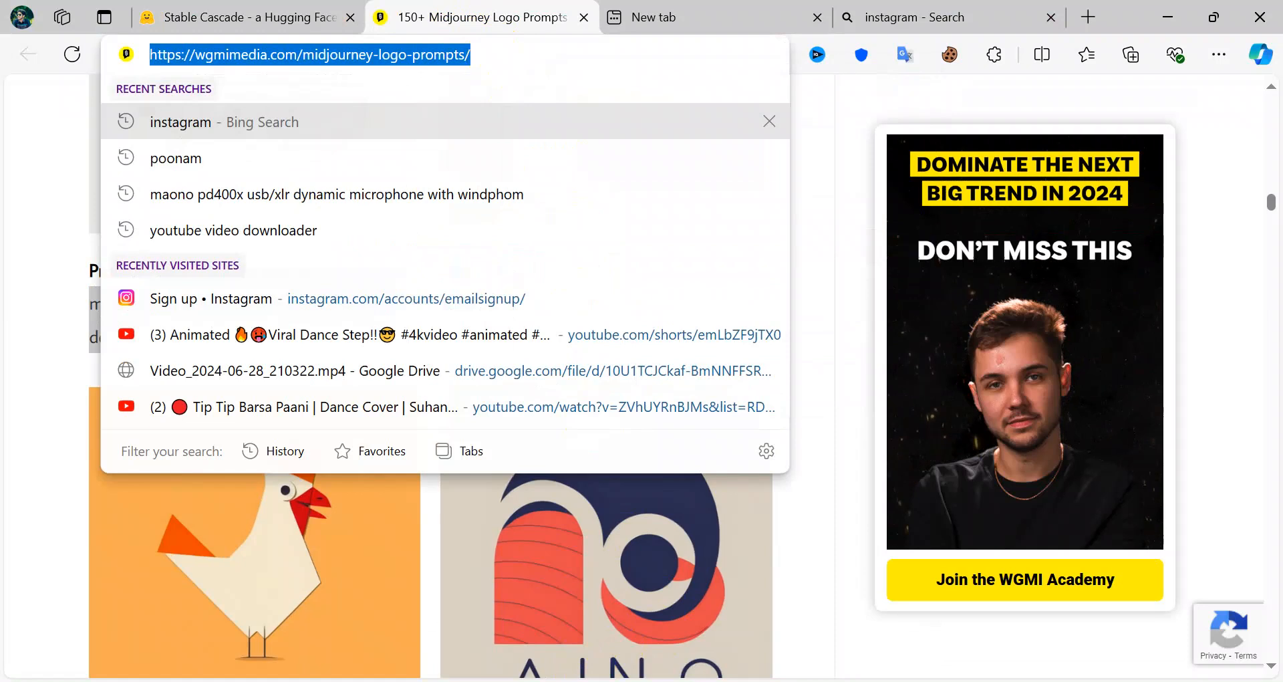
pyautogui.click(582, 681)
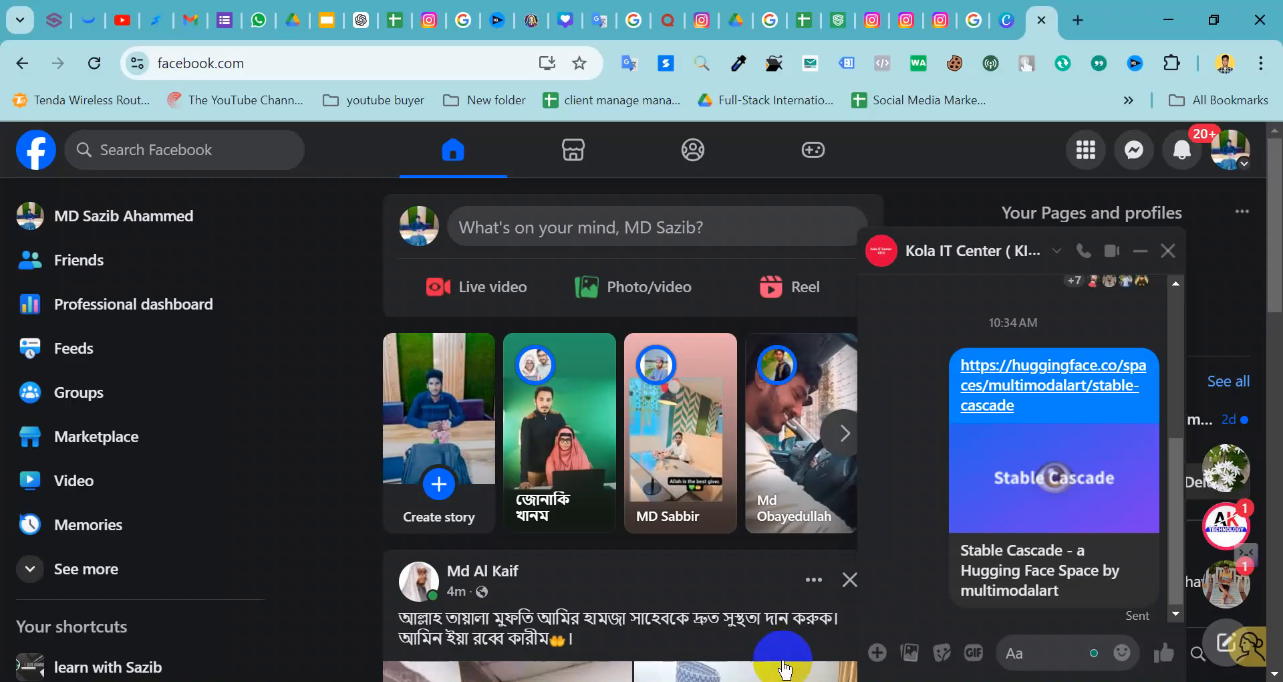
pyautogui.rightClick(1027, 651)
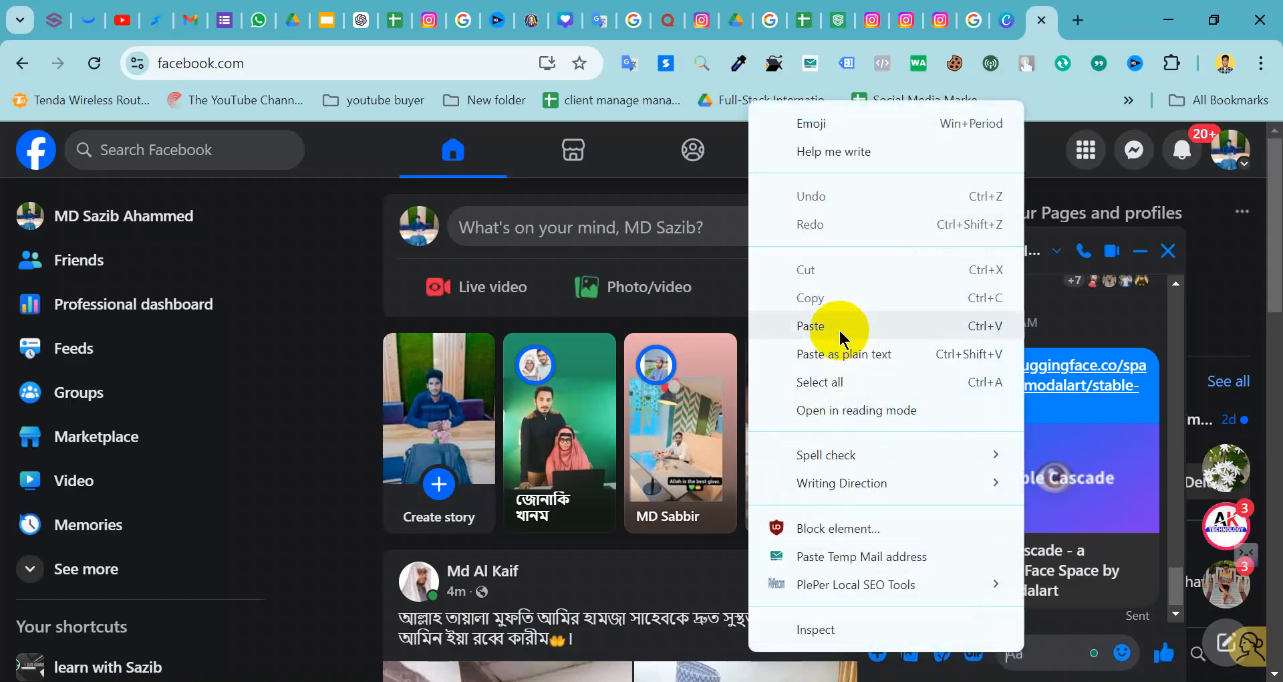
pyautogui.click(845, 336)
pyautogui.click(1167, 666)
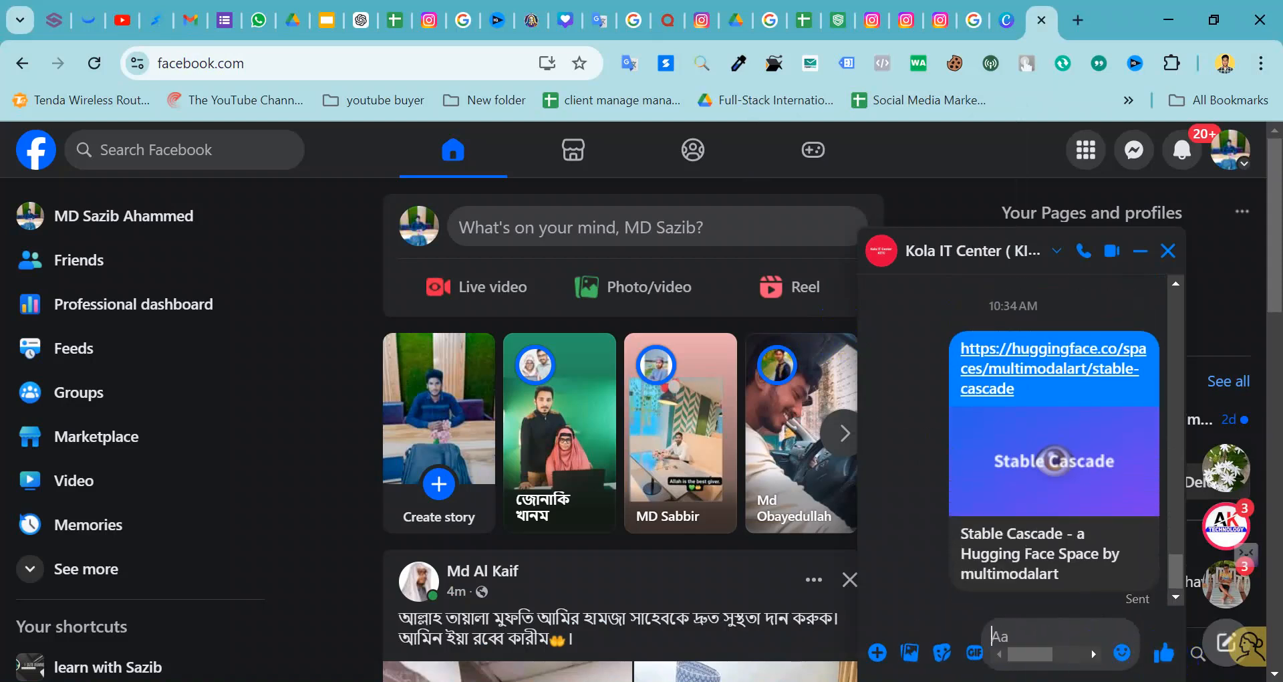
# - Return to Stable Cascade in Edge, enter the frog logo prompt from the clipboard history and try to generate the logo
pyautogui.hotkey('alt', 'Tab')
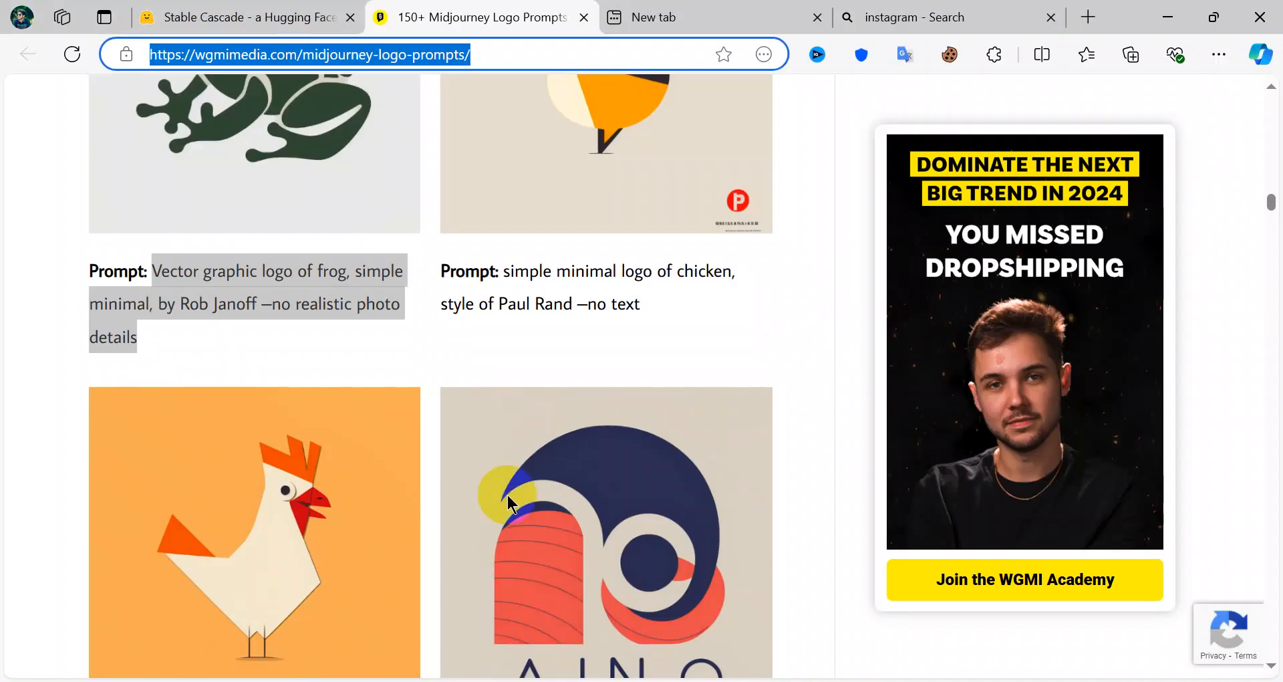
pyautogui.click(274, 8)
pyautogui.rightClick(658, 322)
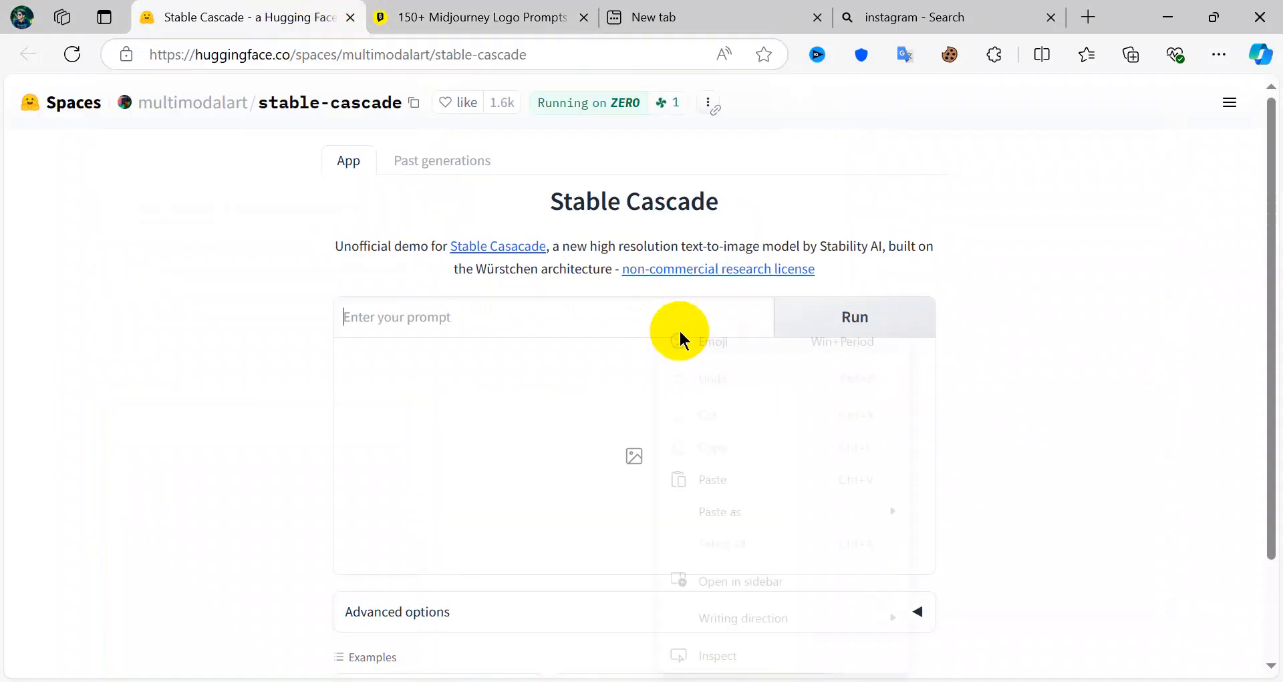
pyautogui.click(734, 495)
pyautogui.moveTo(676, 319); pyautogui.dragTo(2, 266)
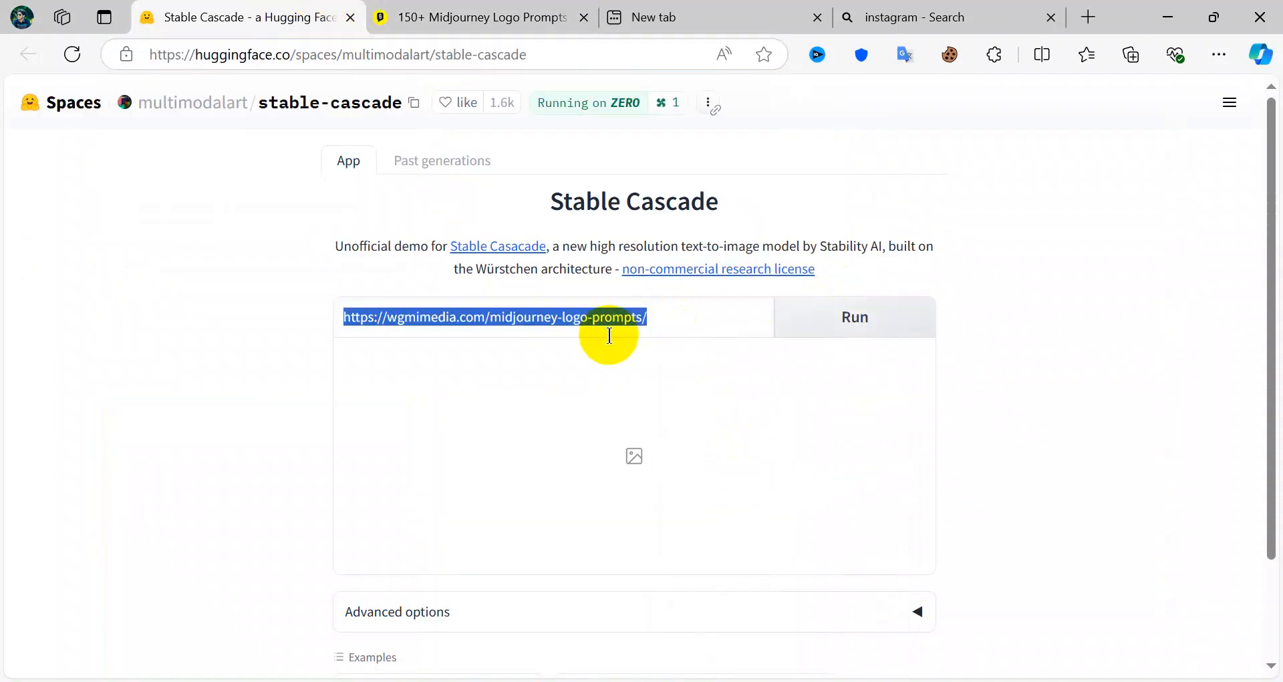
pyautogui.press('super+v')
pyautogui.click(591, 538)
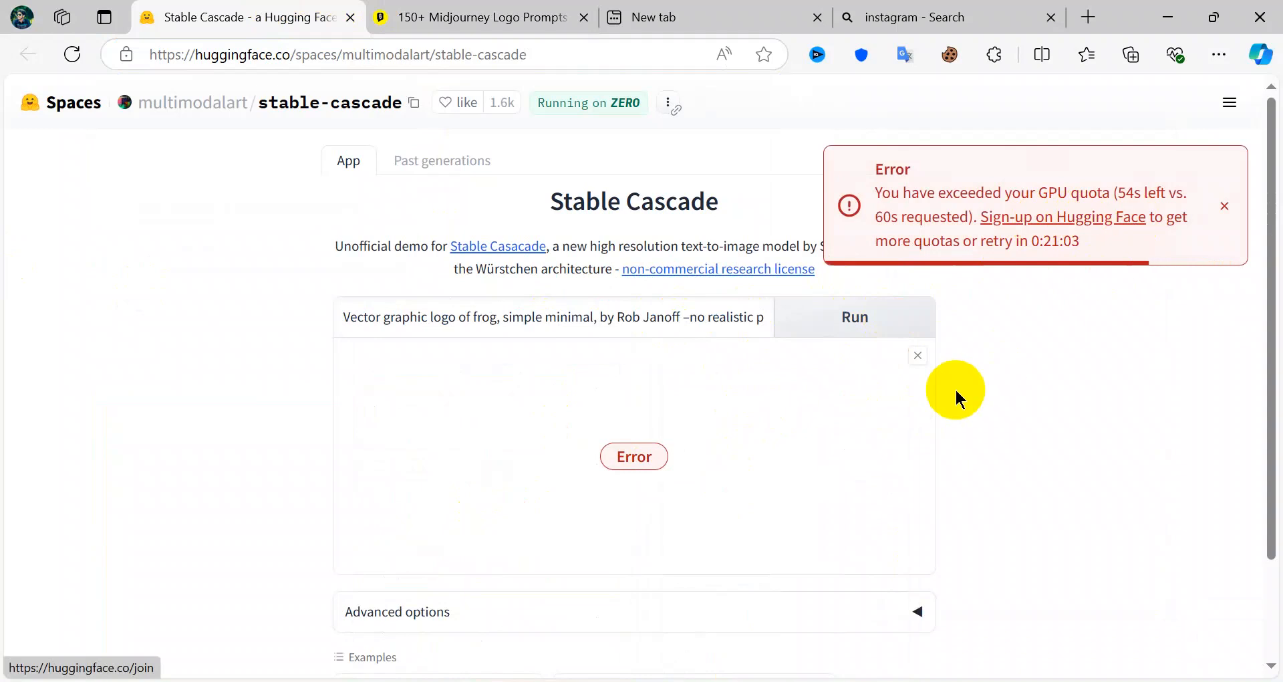
pyautogui.click(1223, 208)
# - Look back through the logo prompts article to the "1,000+ Free Midjourney Prompts" section
pyautogui.click(461, 16)
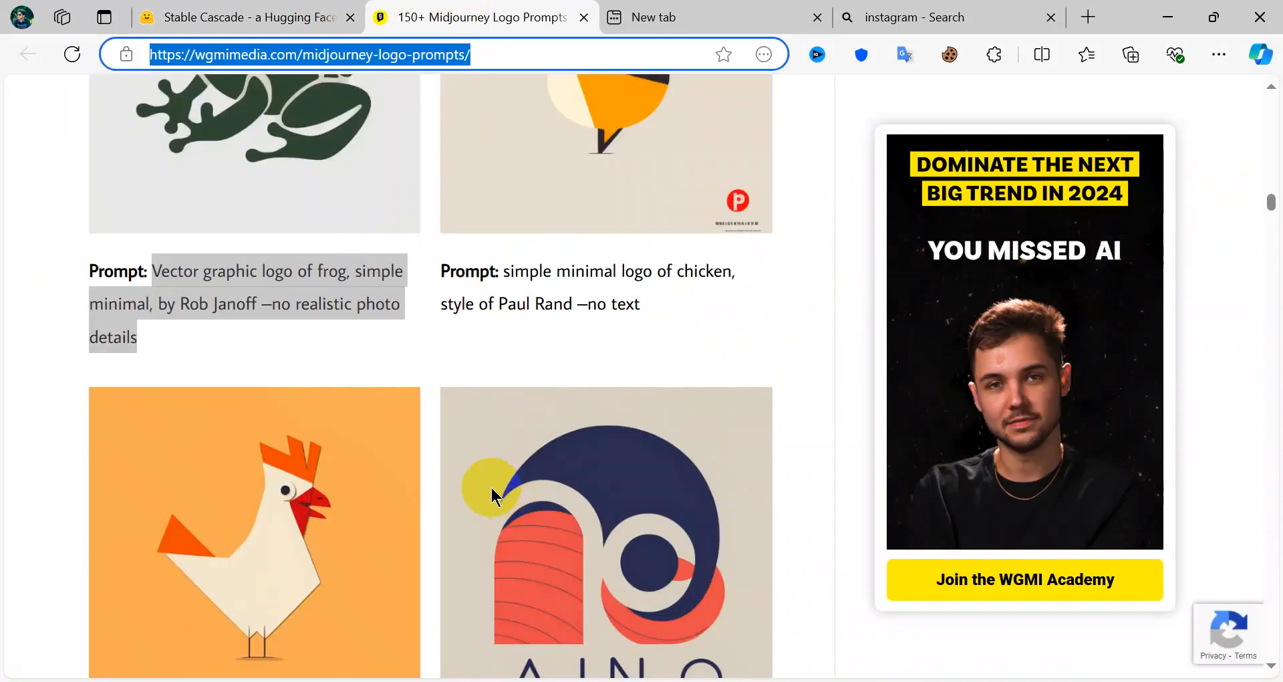
pyautogui.scroll(5, 508, 491)
pyautogui.scroll(10, 487, 483)
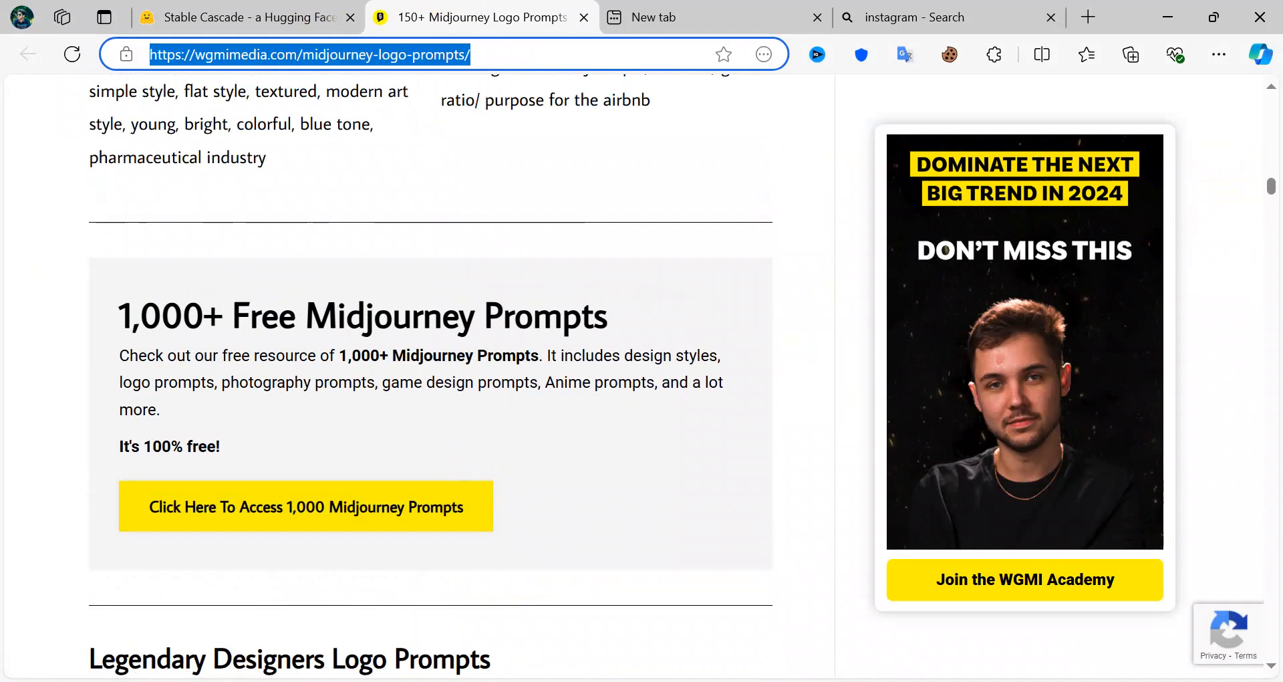
pyautogui.moveTo(523, 680)
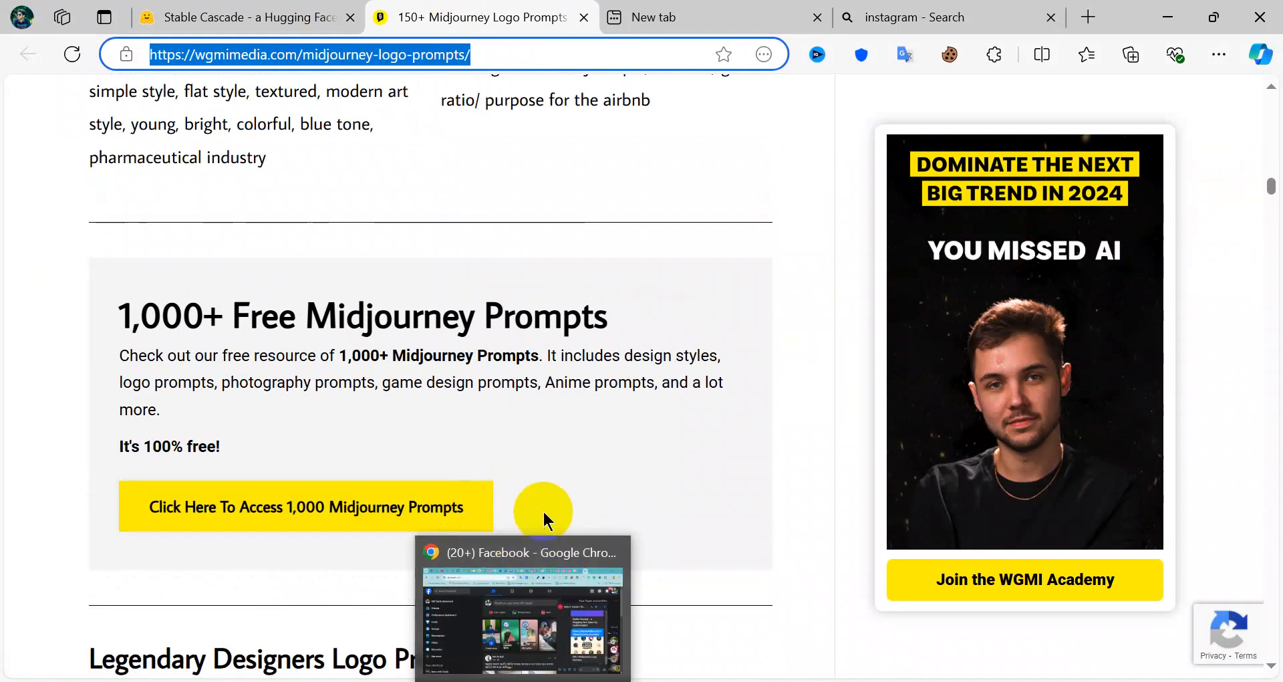
pyautogui.moveTo(573, 680)
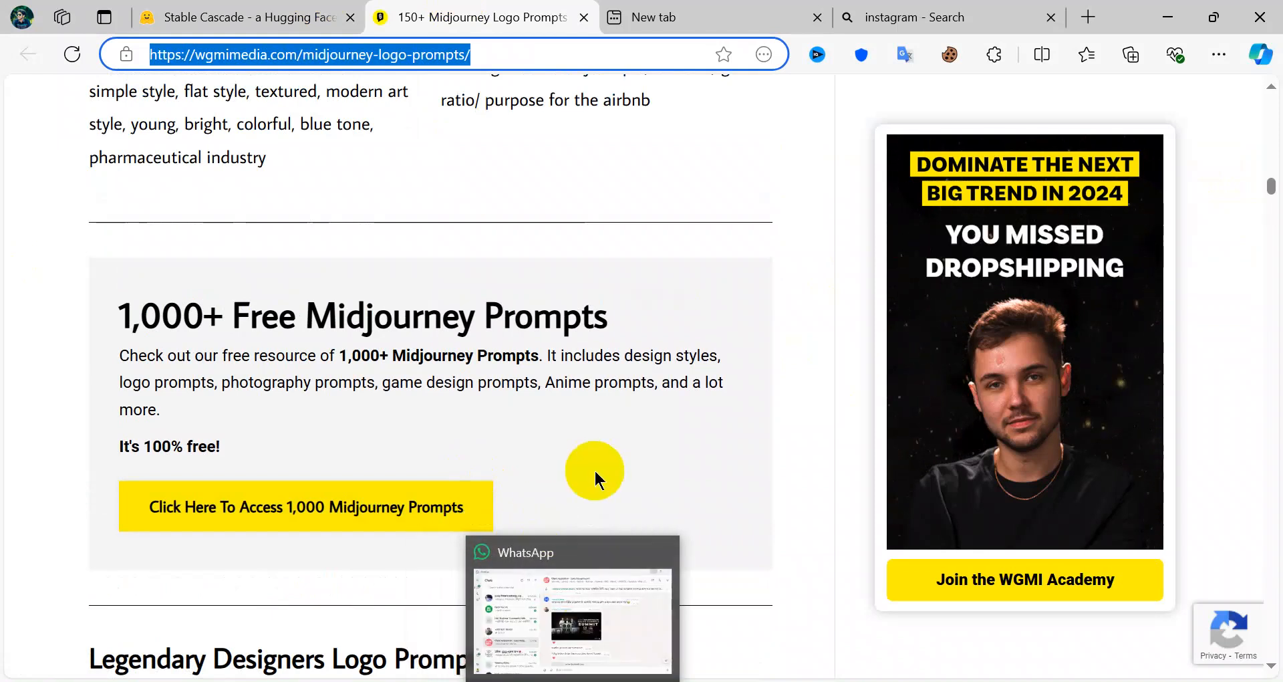